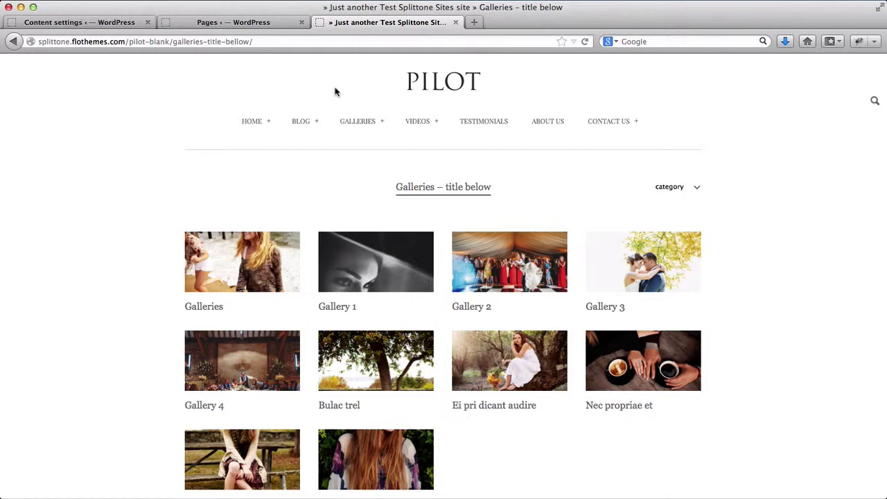
Switch from the live galleries page back to the admin Pages list tab.
scroll(334, 91, down, 3)
scroll(335, 91, up, 3)
click(234, 22)
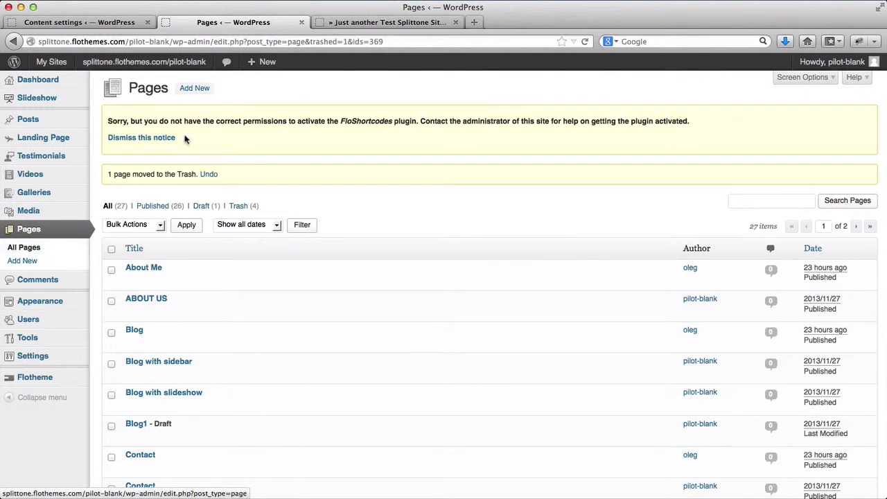
Add a new page and title it 'New Gallery Page'.
click(193, 88)
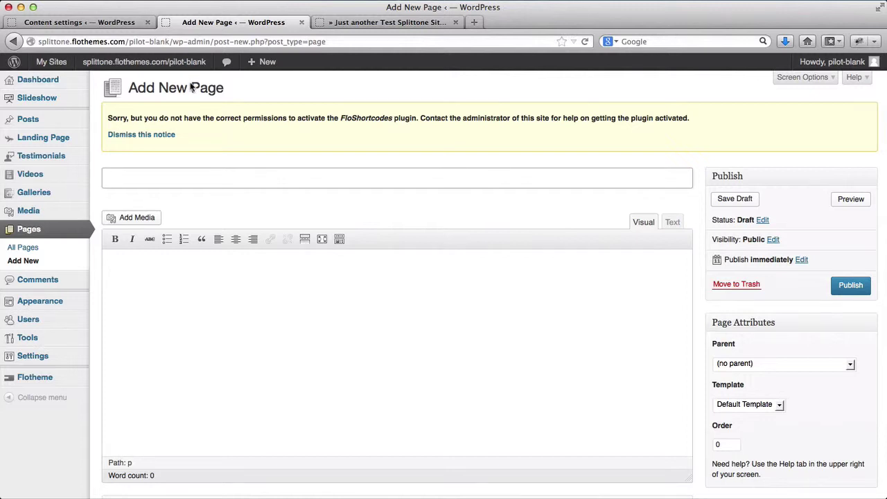
text(New Gallery Page)
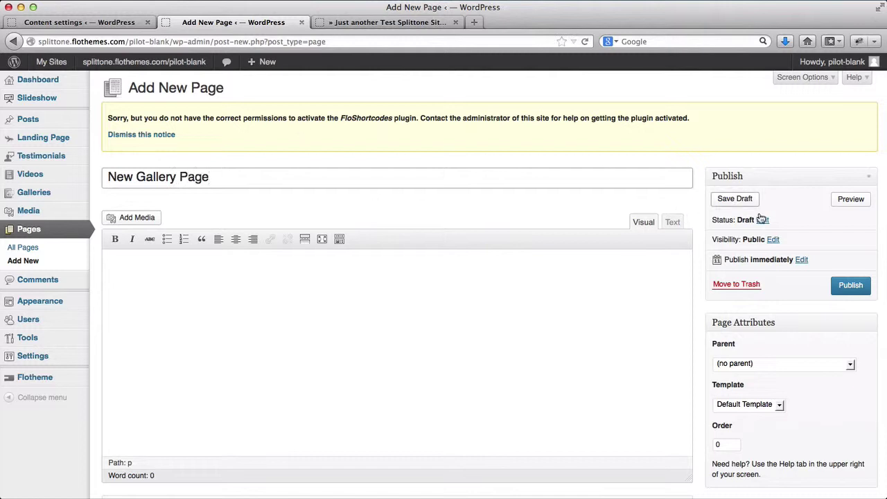
Set the page template to Latest Galleries in Page Attributes, after briefly trying Gallery.
scroll(766, 239, down, 5)
scroll(764, 236, down, 2)
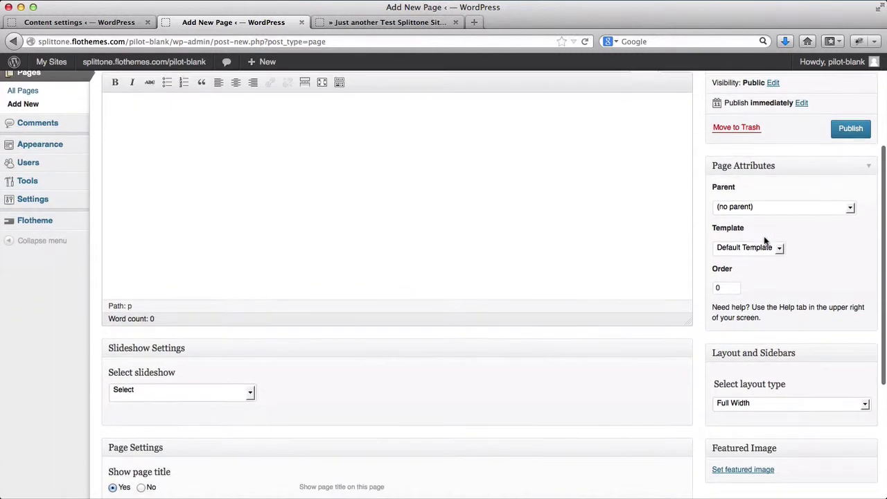
click(758, 239)
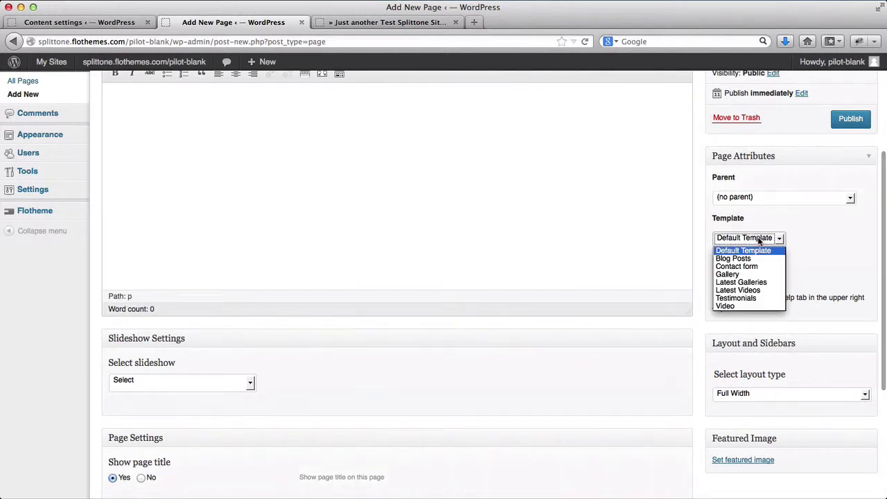
click(757, 283)
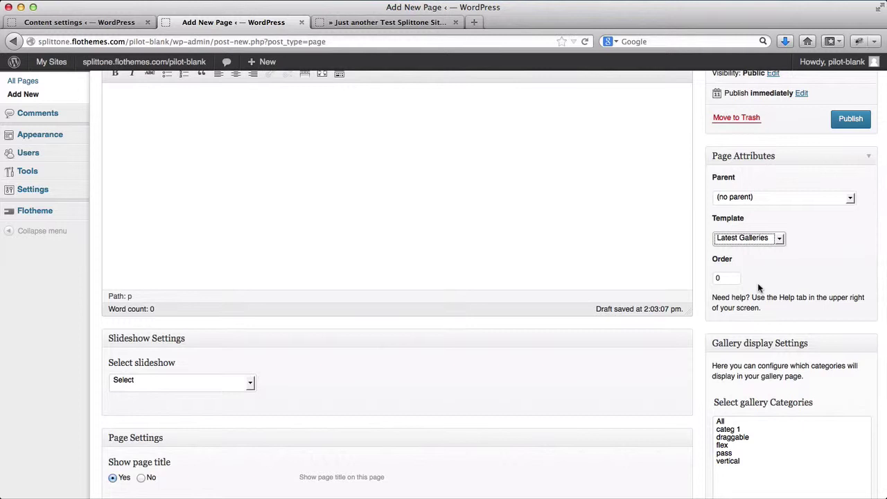
click(778, 241)
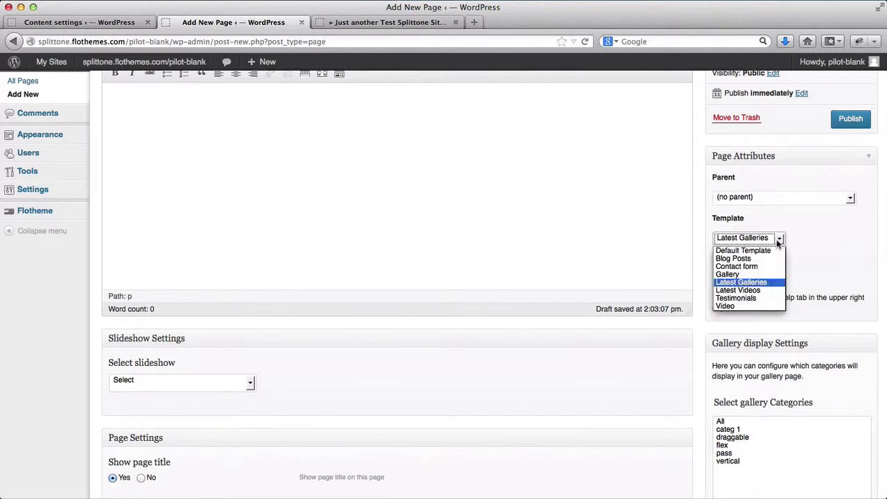
click(754, 276)
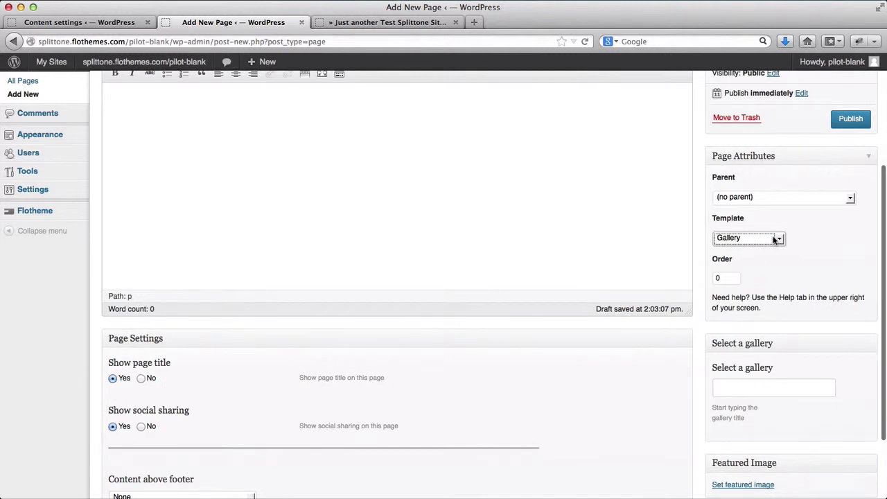
click(775, 240)
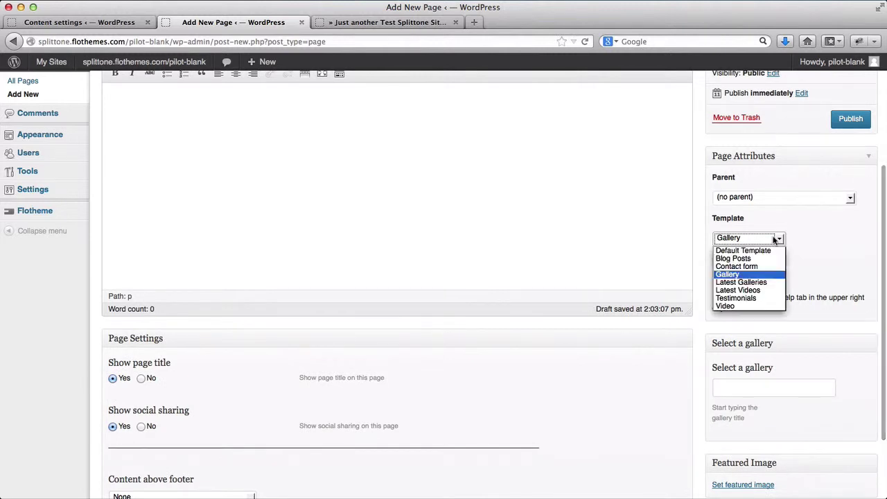
click(757, 287)
Select both 'categ 1' and 'pass' in Select gallery Categories under Gallery display Settings.
scroll(521, 284, up, 5)
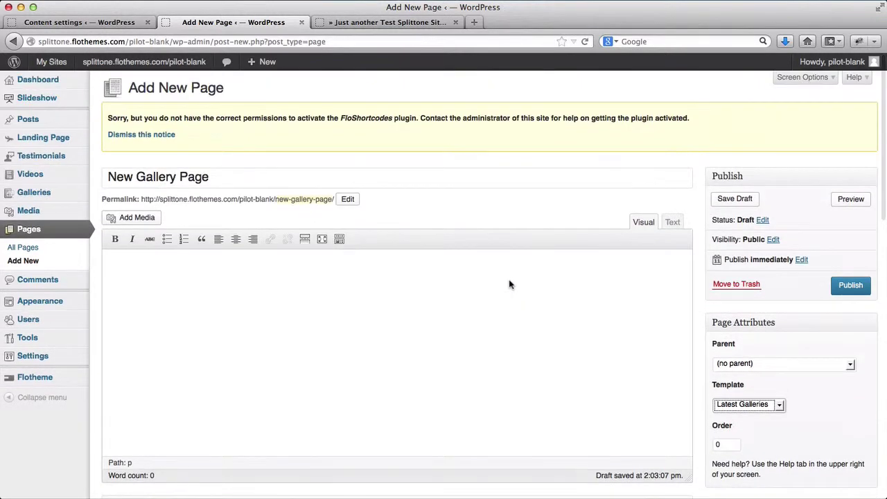
mouse_move(32, 194)
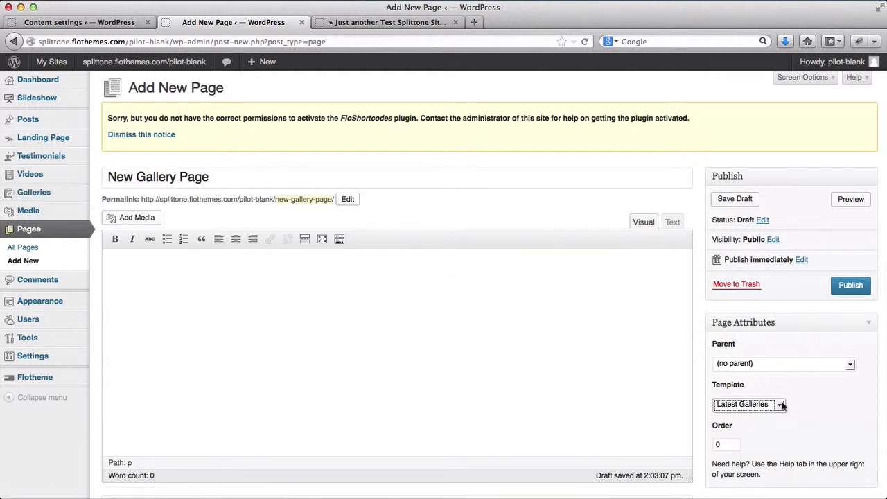
scroll(782, 405, down, 2)
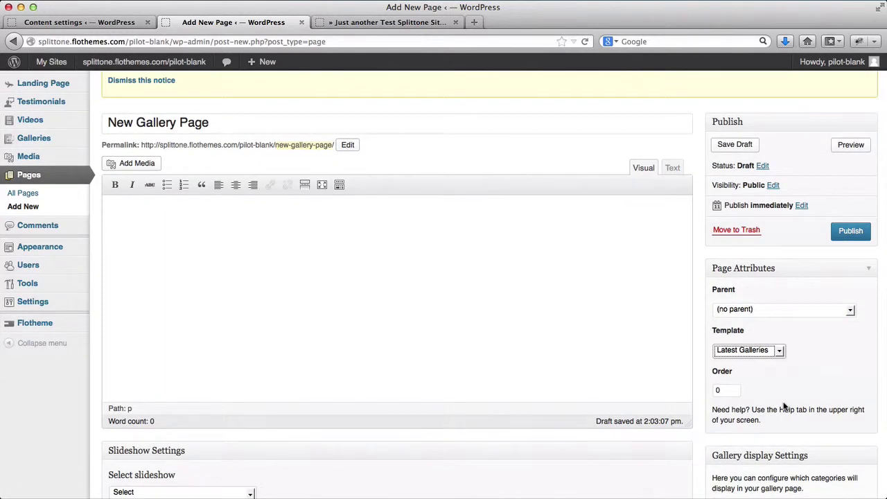
scroll(799, 300, down, 6)
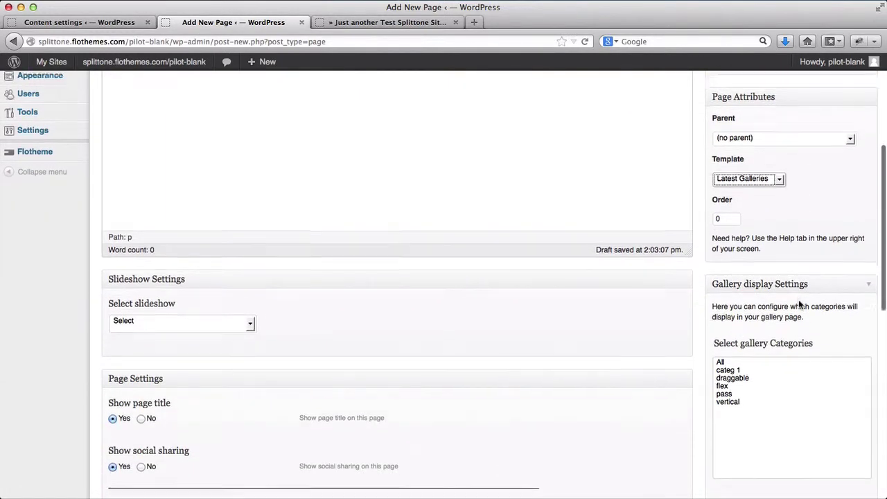
scroll(798, 303, down, 8)
scroll(799, 303, up, 8)
scroll(799, 303, down, 2)
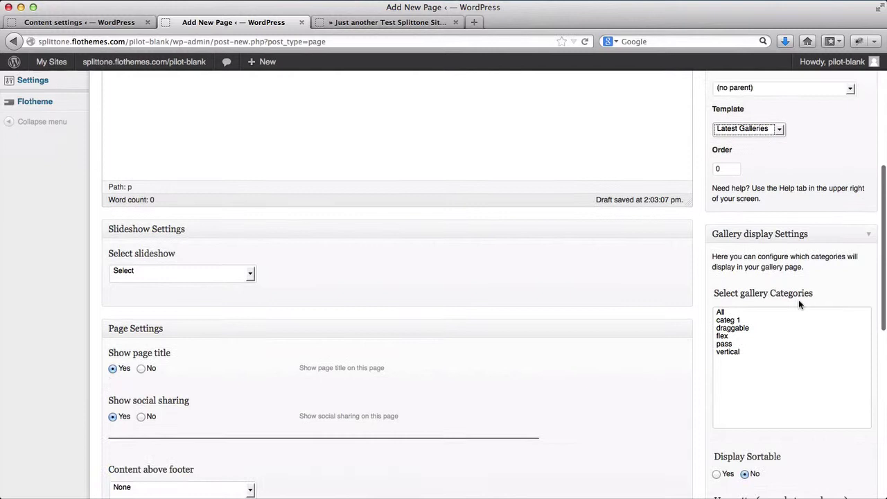
scroll(798, 299, down, 1)
scroll(798, 300, up, 3)
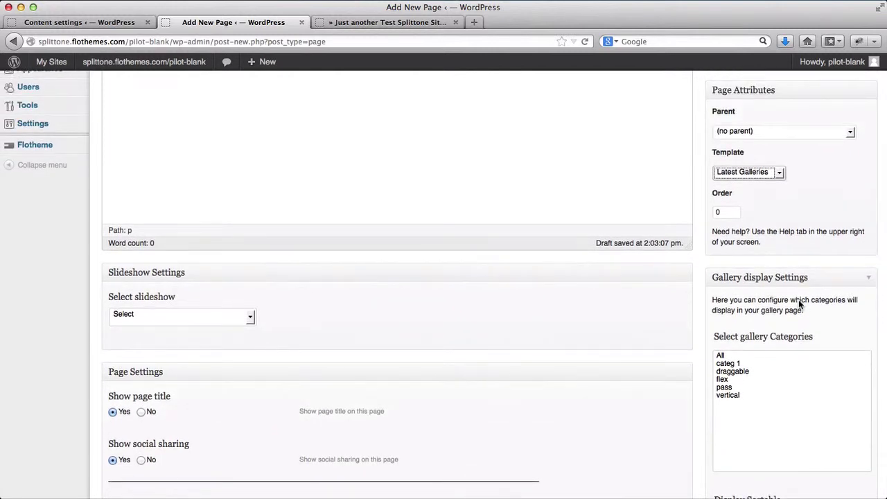
scroll(798, 300, down, 1)
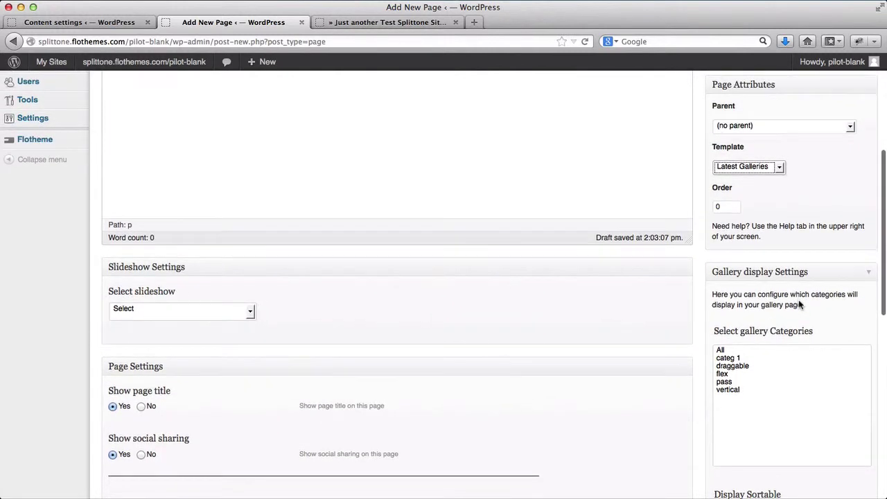
scroll(799, 303, down, 2)
scroll(799, 303, up, 4)
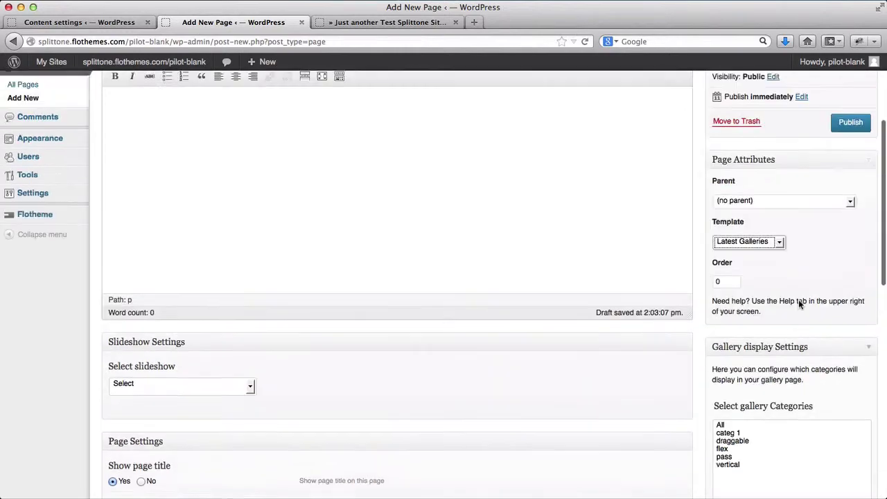
scroll(798, 299, up, 5)
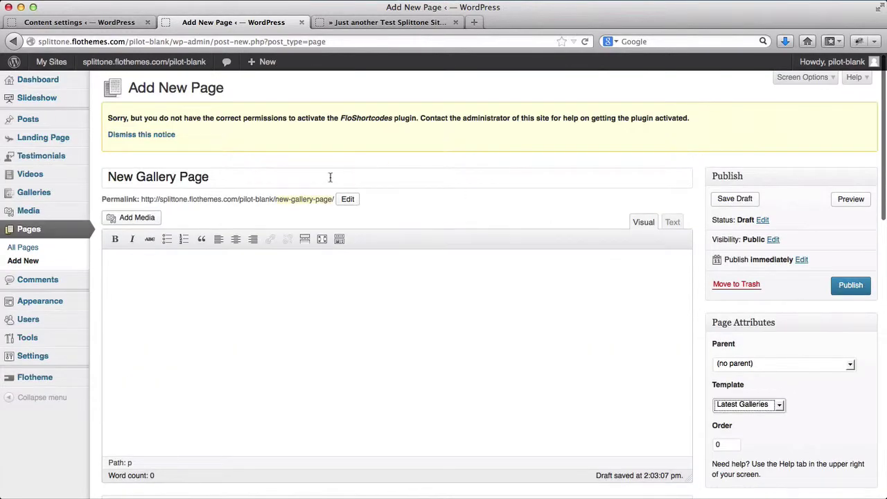
click(330, 177)
scroll(742, 325, down, 8)
scroll(742, 326, up, 5)
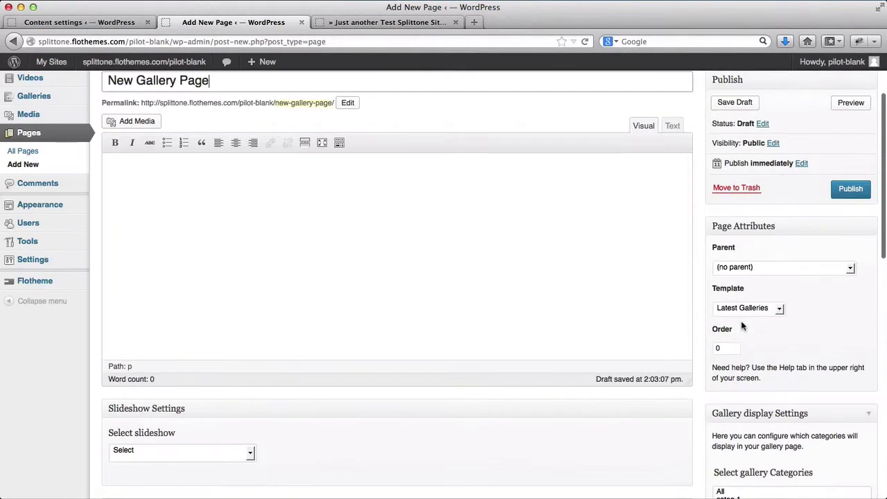
scroll(728, 313, down, 5)
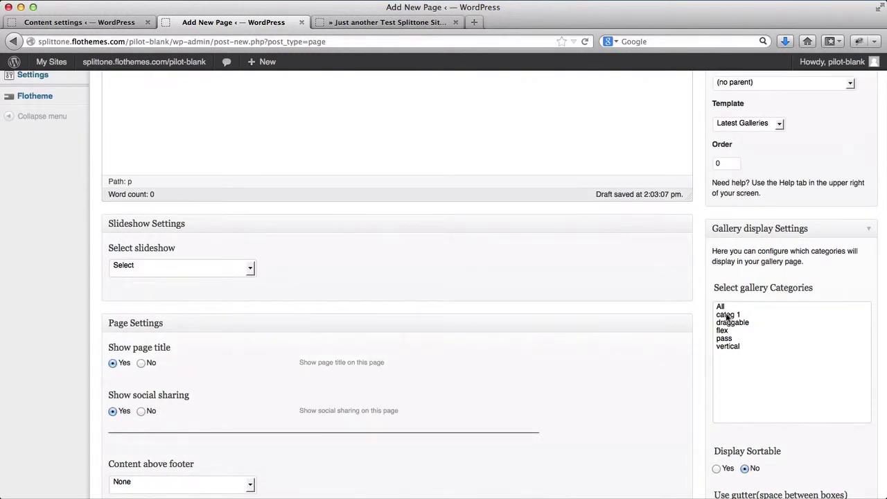
click(727, 316)
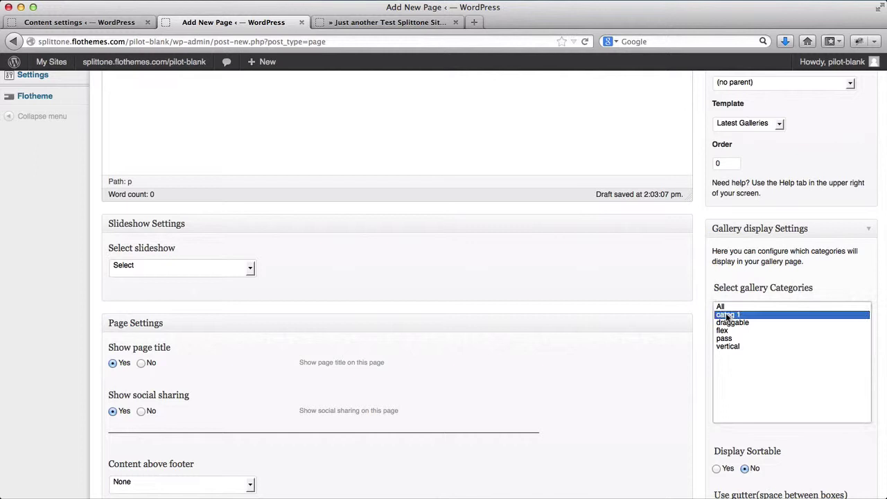
click(728, 339)
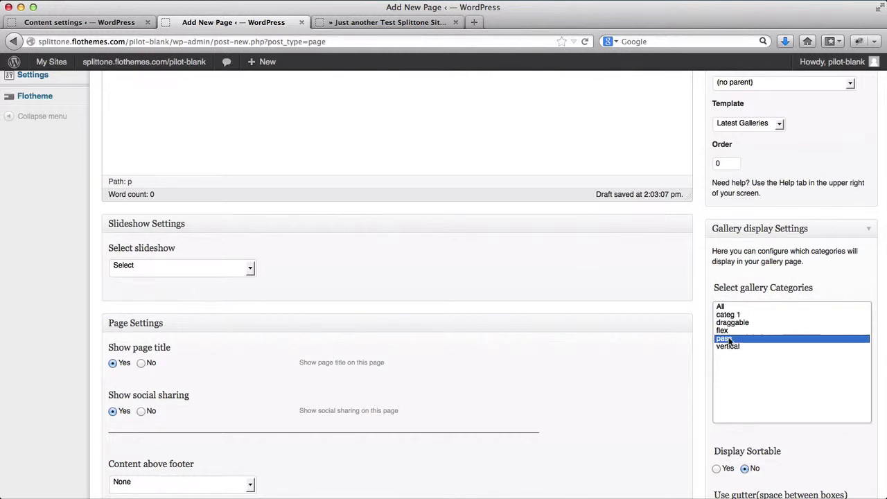
super+click(732, 317)
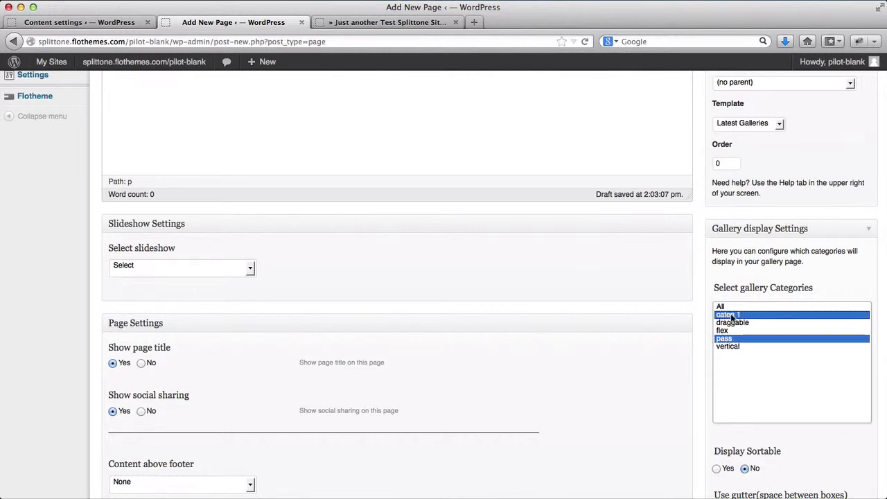
scroll(731, 315, down, 2)
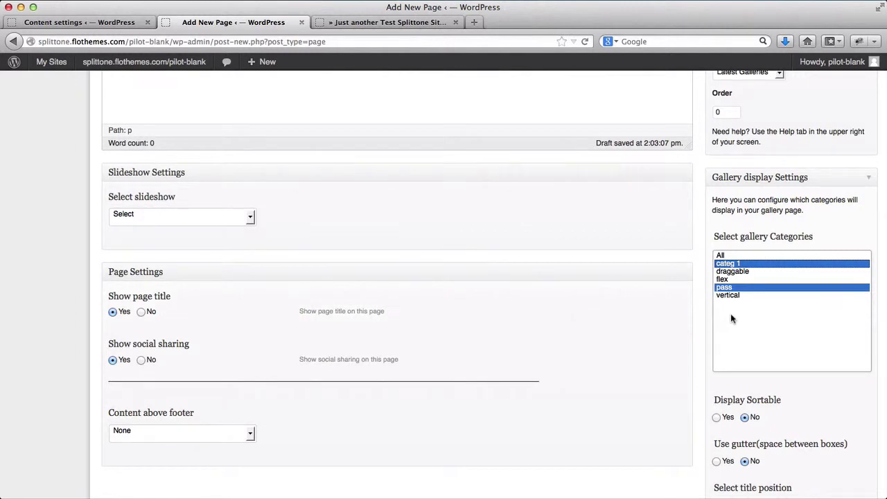
scroll(732, 316, down, 5)
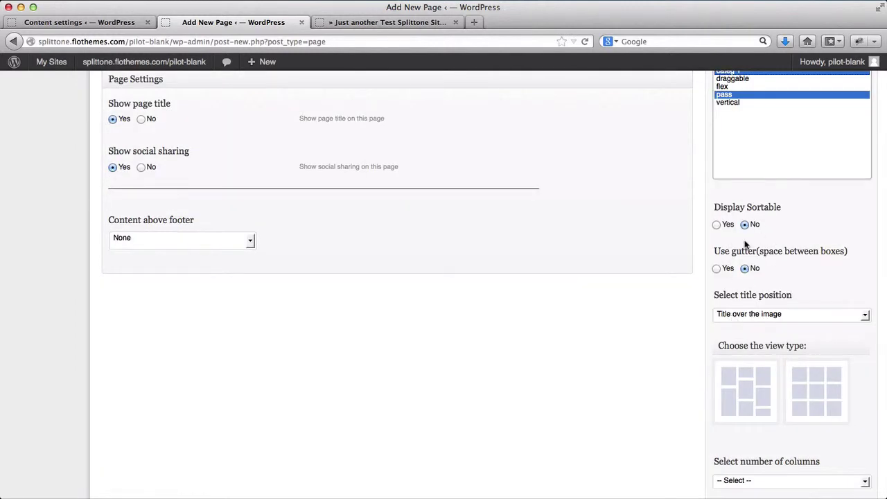
Set 'Use gutter' to Yes, compare with the live Galleries tab, and return to editing.
click(717, 269)
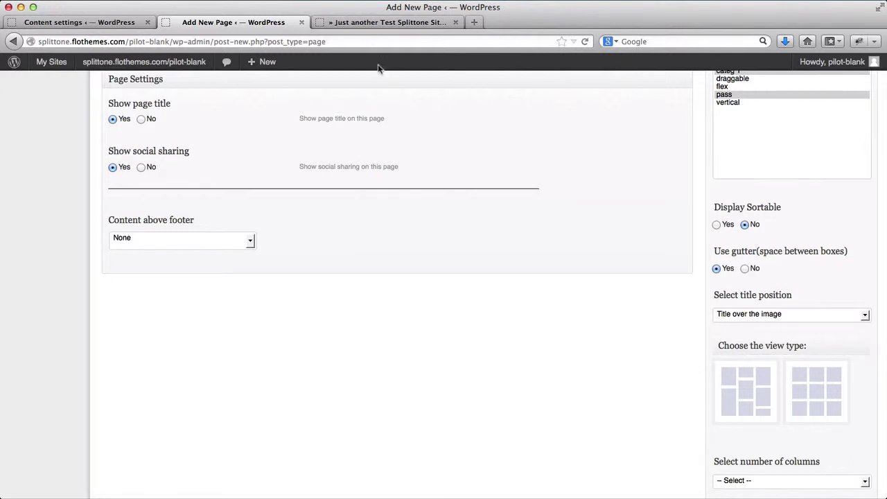
click(361, 23)
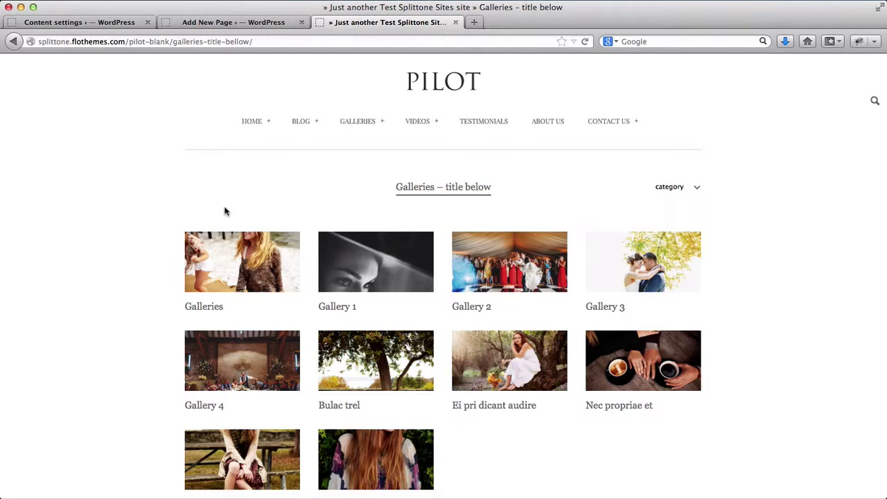
click(231, 21)
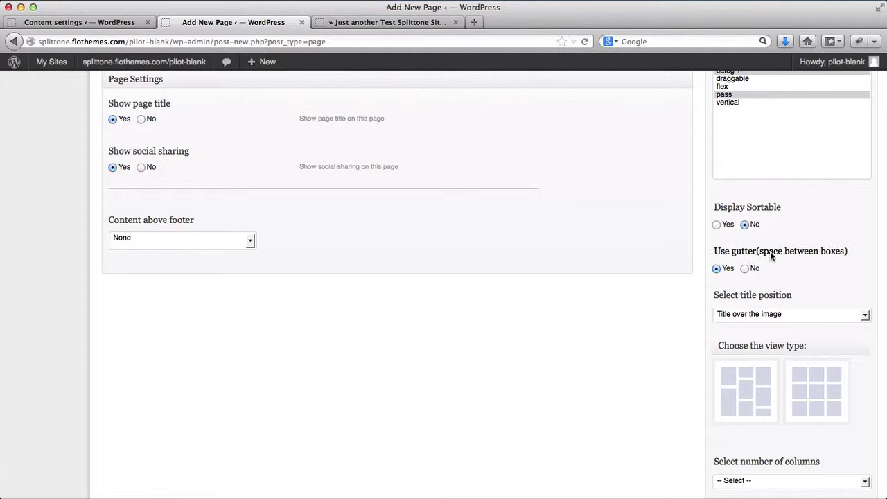
Choose the first staggered-tile view type, Two columns, and Infinite Scroll pagination.
scroll(805, 234, down, 3)
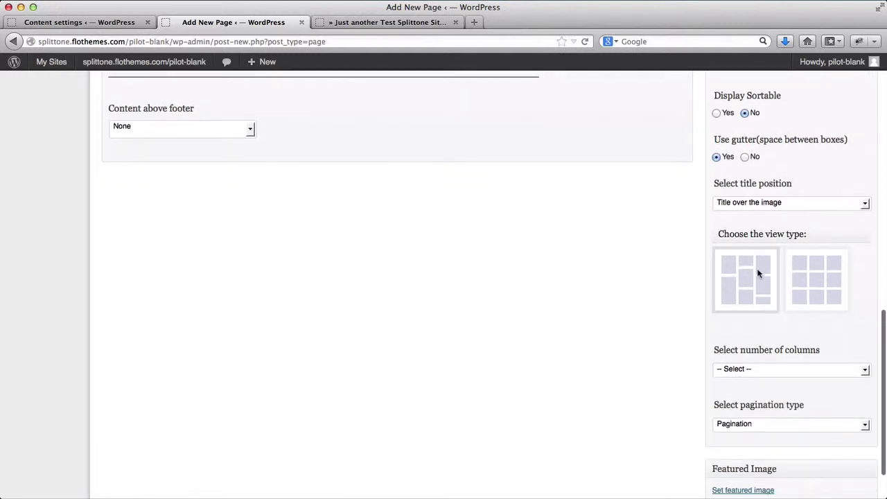
click(758, 273)
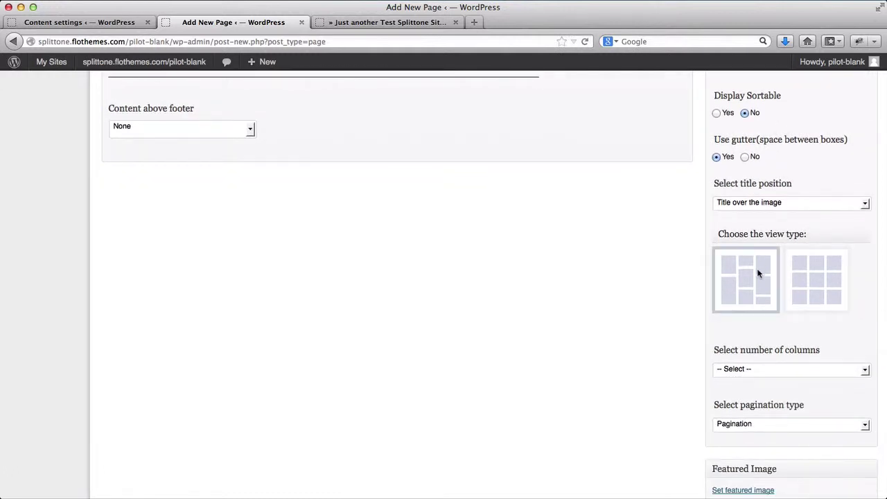
scroll(757, 269, down, 1)
click(758, 313)
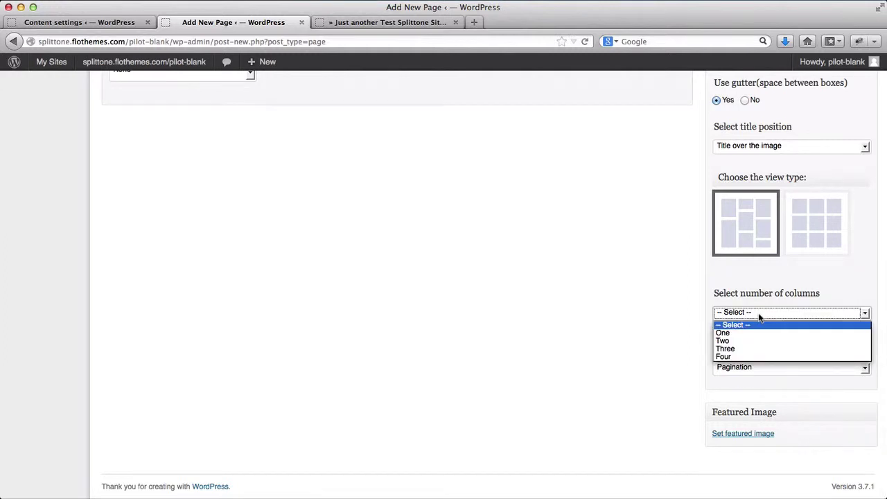
click(738, 341)
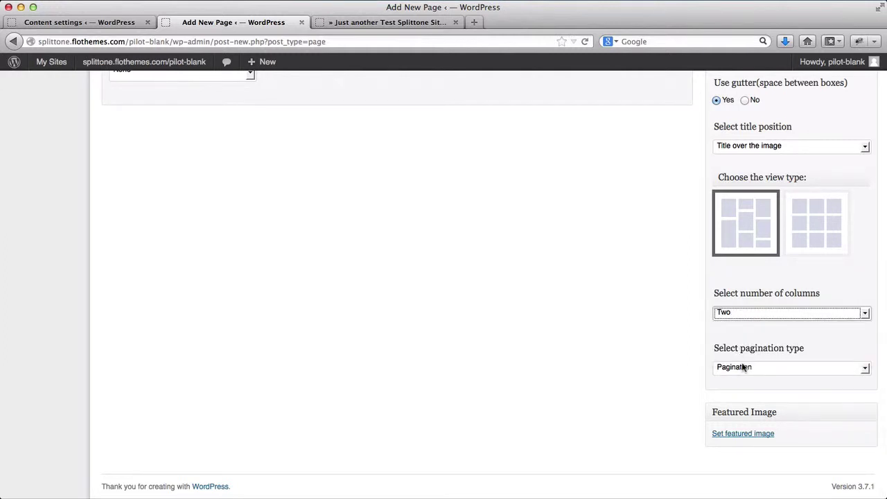
click(743, 369)
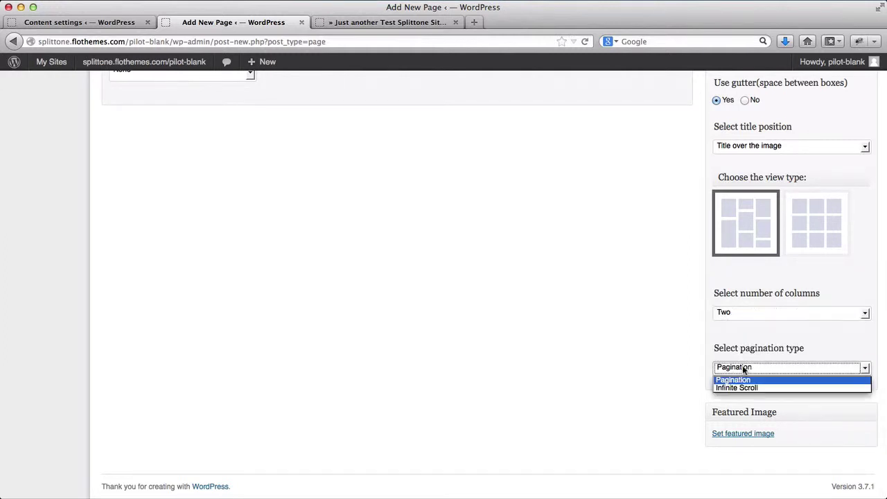
click(711, 316)
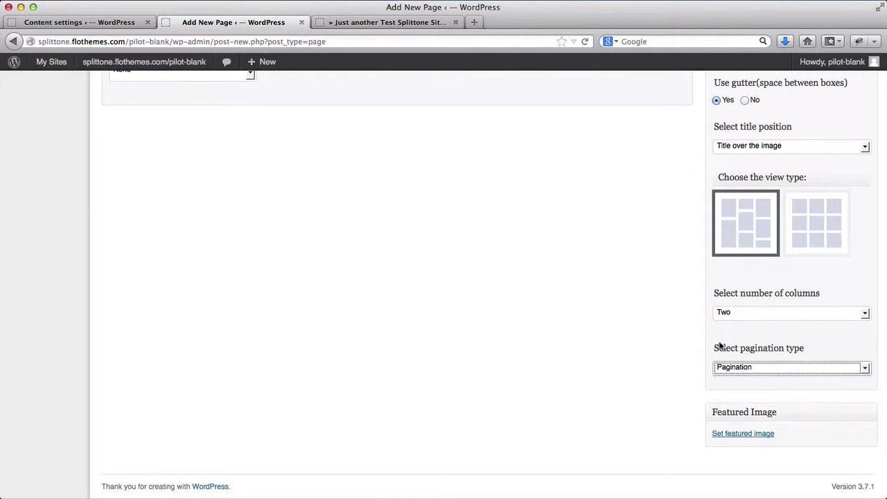
click(724, 370)
click(722, 388)
scroll(722, 390, up, 10)
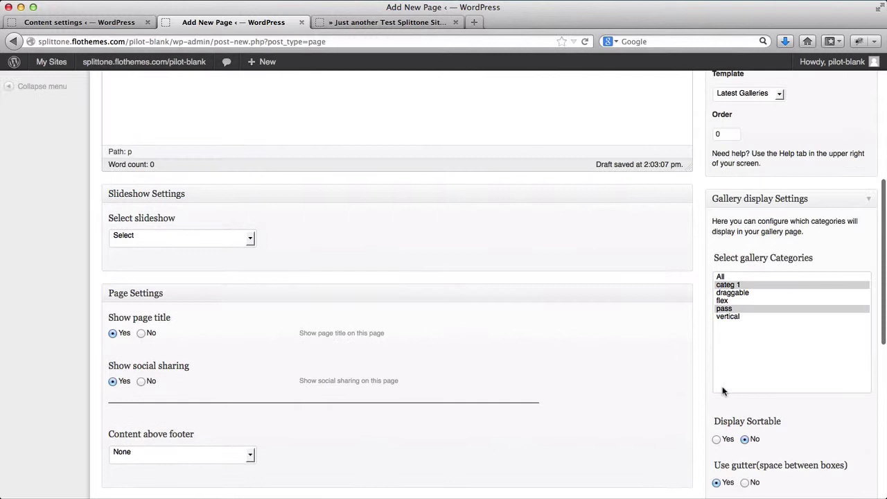
scroll(514, 333, up, 3)
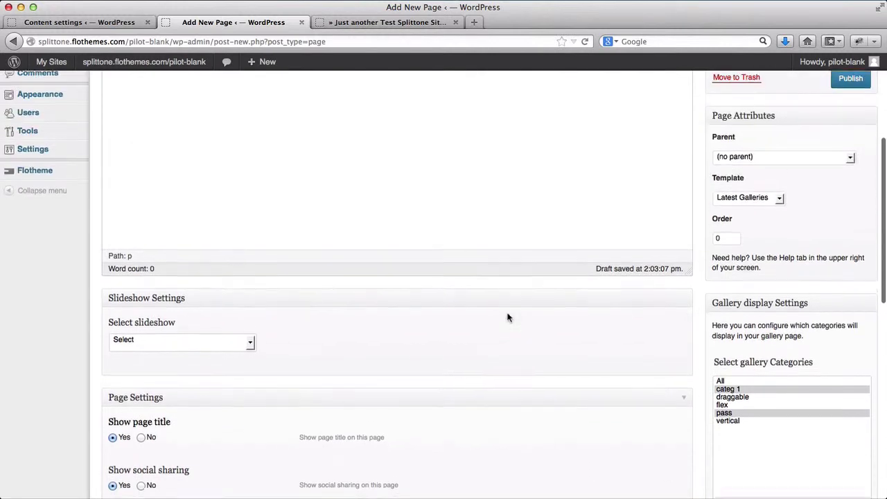
Attach Slideshow 1 and set Show page title and Show social sharing to No.
click(224, 350)
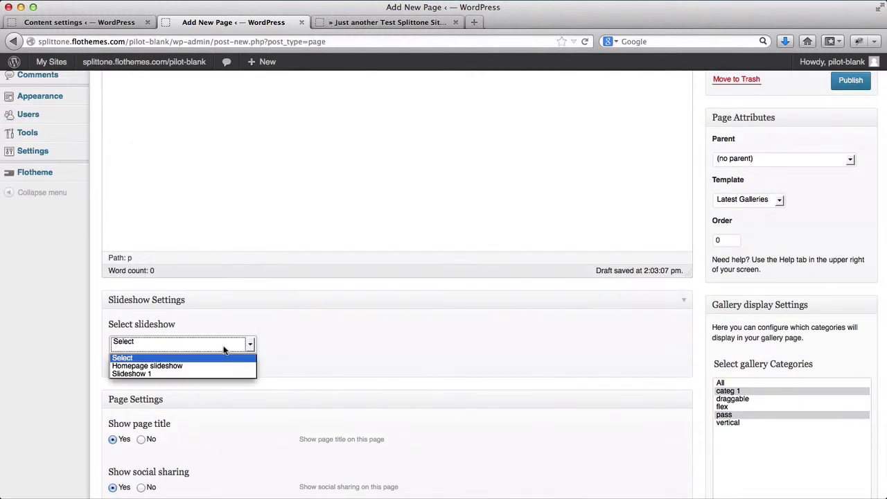
click(176, 375)
scroll(10, 376, up, 5)
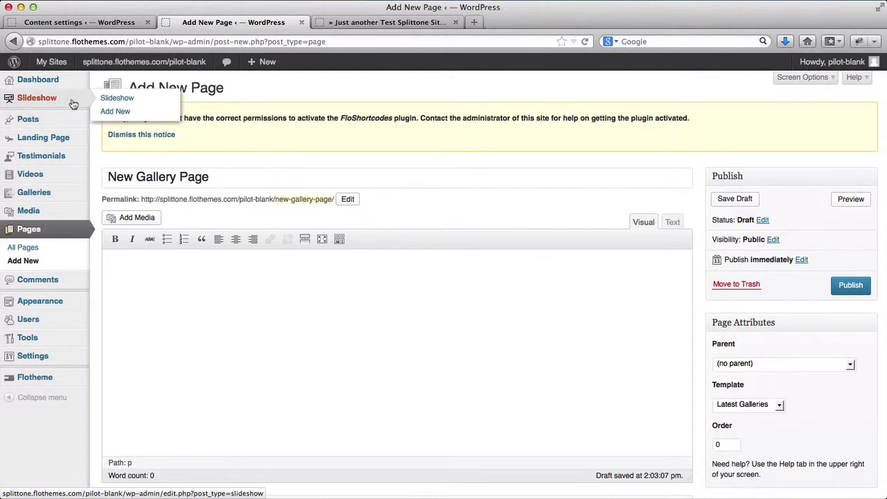
scroll(217, 276, down, 3)
scroll(217, 275, down, 5)
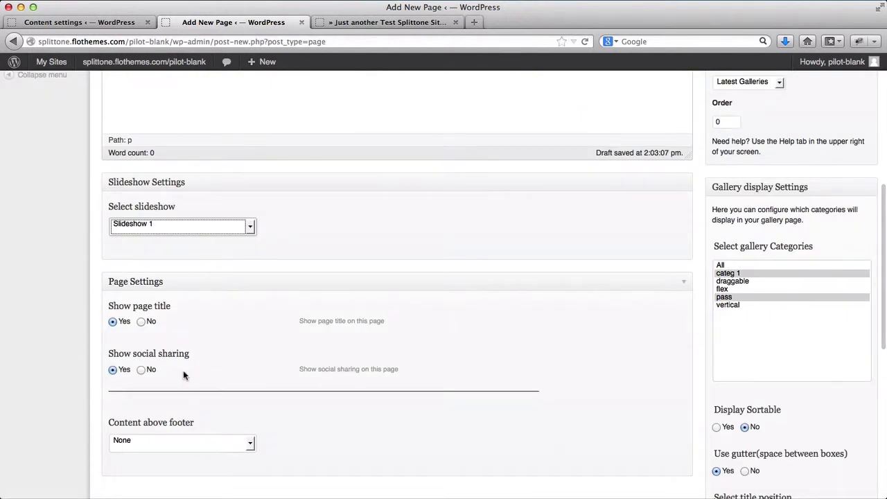
scroll(192, 321, down, 2)
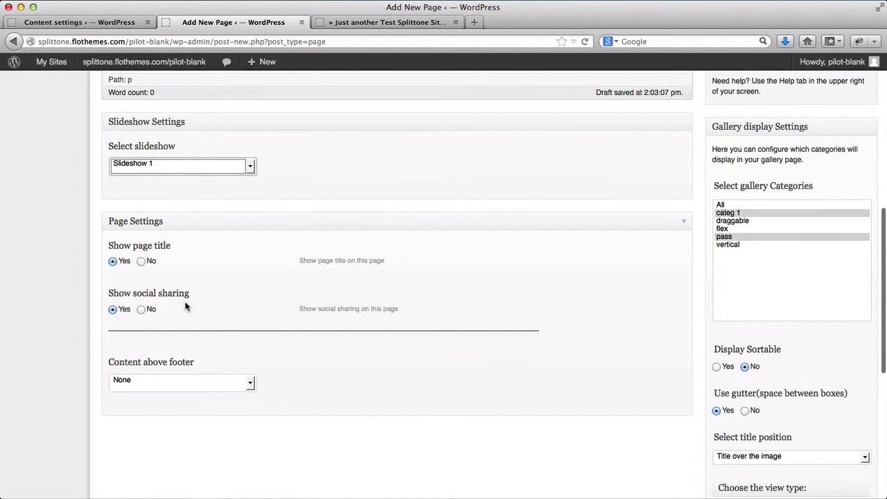
click(141, 261)
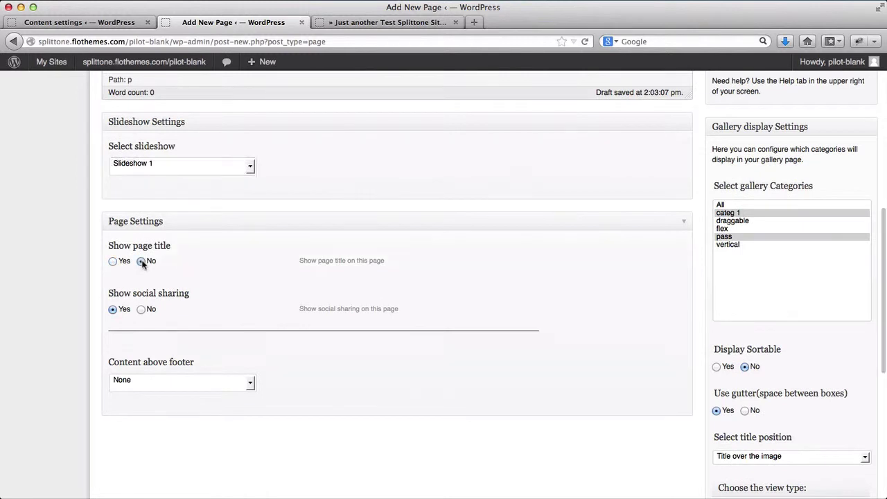
click(141, 310)
scroll(485, 283, down, 3)
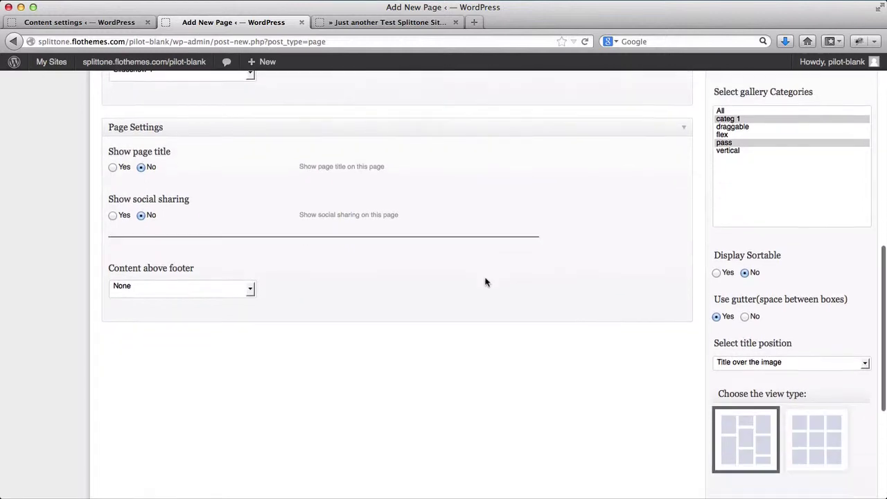
Keep Content above footer at None, publish the page, and close the old preview tab.
click(214, 292)
click(214, 293)
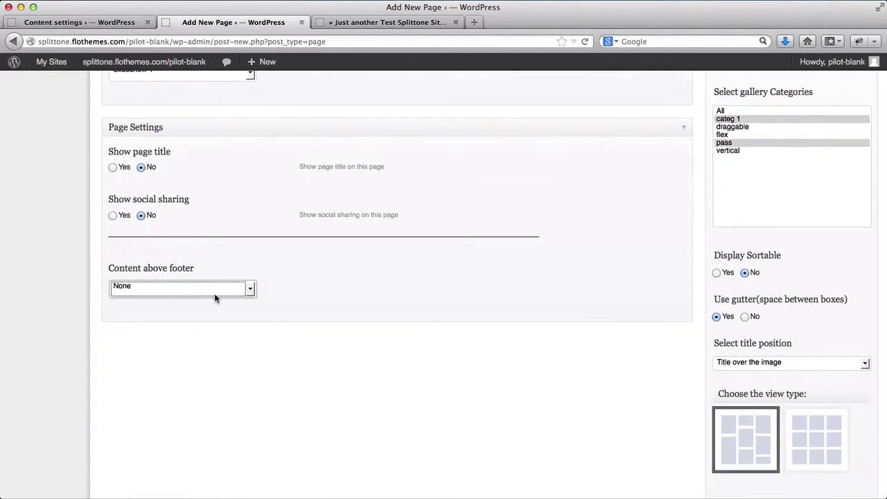
scroll(430, 352, down, 5)
scroll(430, 352, up, 15)
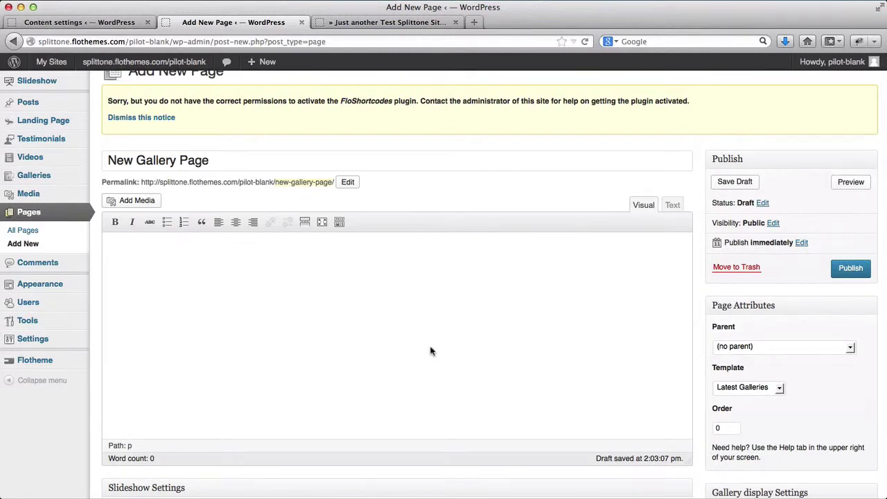
click(849, 269)
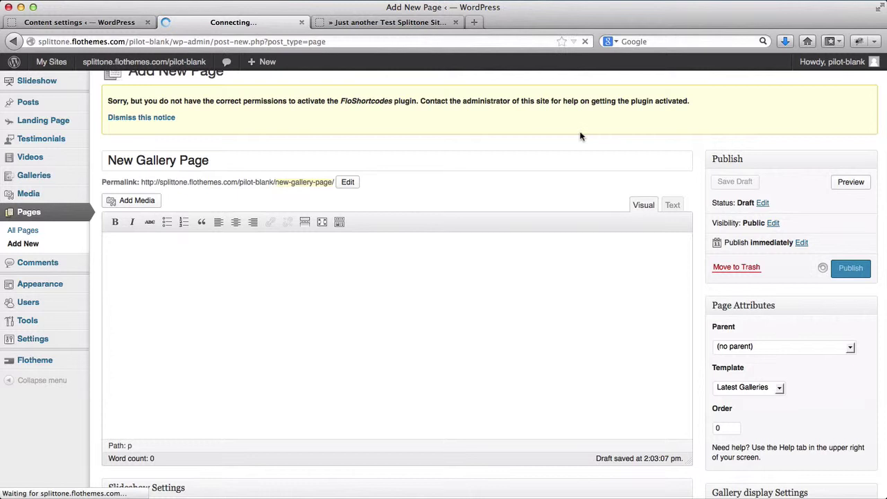
click(455, 22)
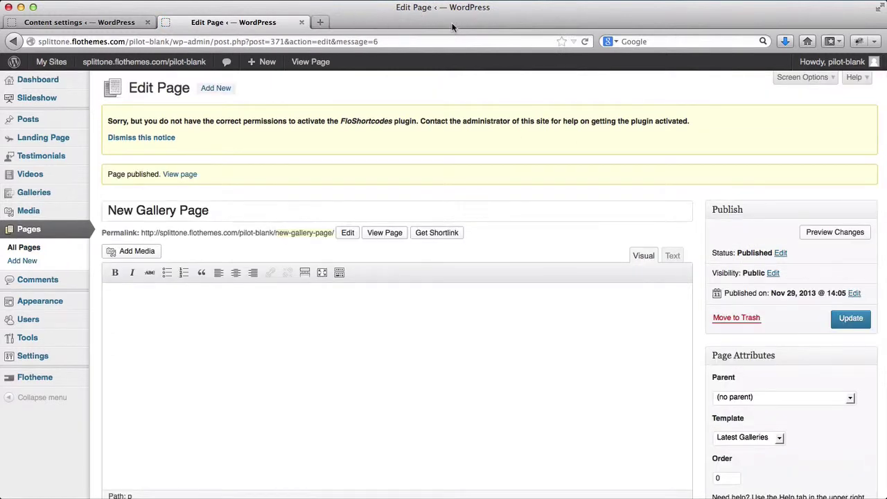
View the published page and scroll through its slideshow and two-column gallery.
click(384, 235)
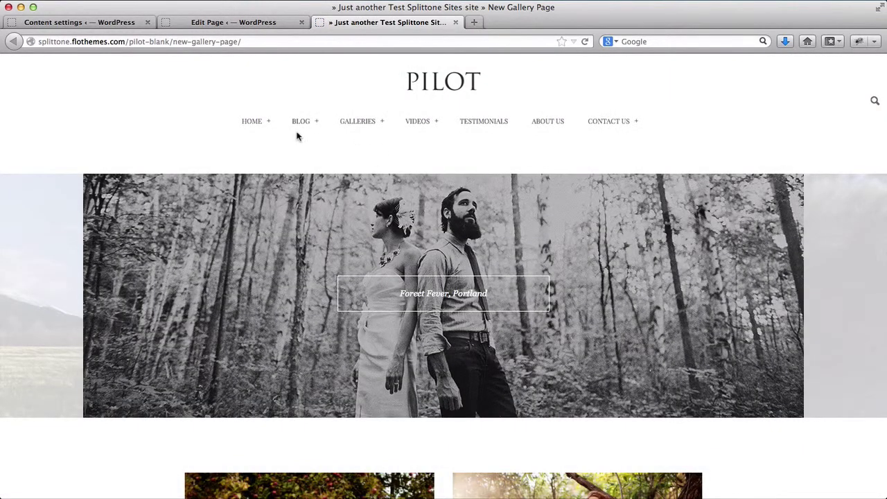
scroll(297, 136, down, 3)
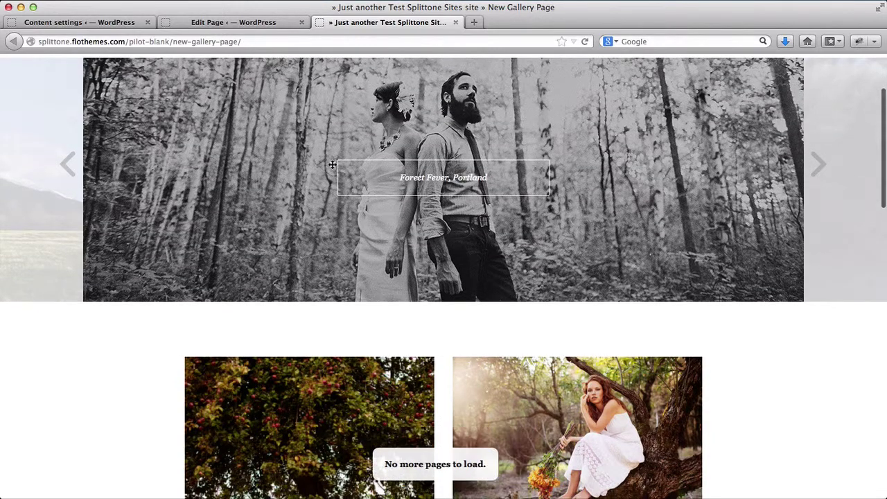
scroll(353, 184, down, 8)
scroll(331, 172, down, 10)
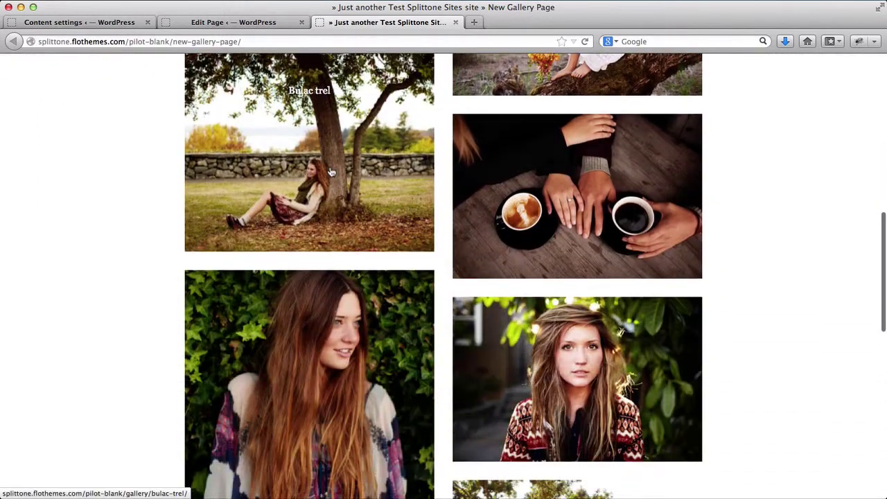
scroll(332, 172, down, 2)
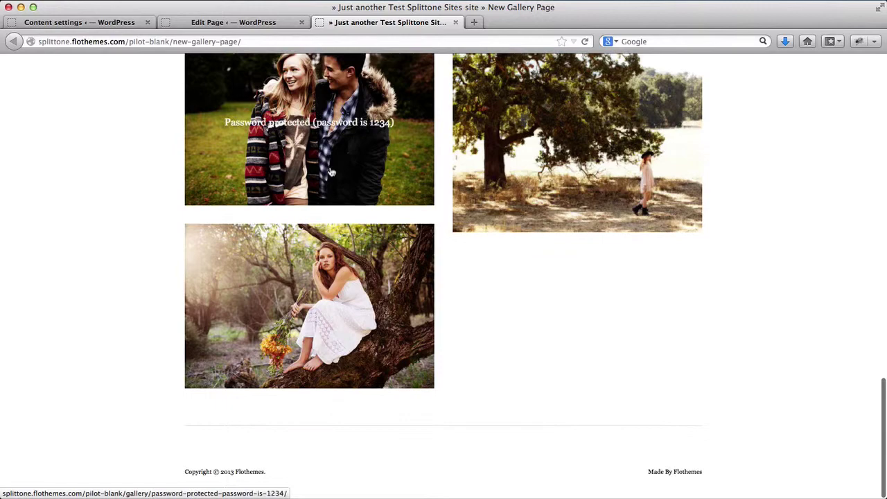
Select all six gallery categories, switch to Three columns, and update the page.
click(226, 22)
scroll(641, 348, down, 10)
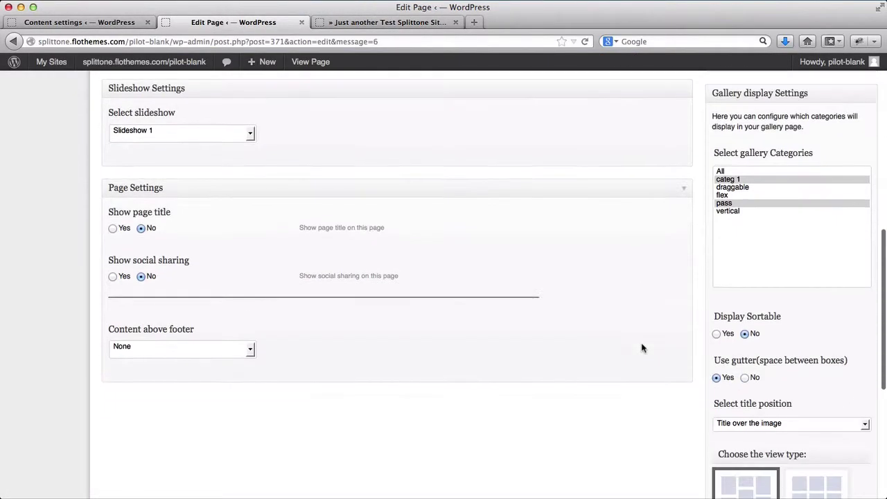
drag(748, 258, 719, 172)
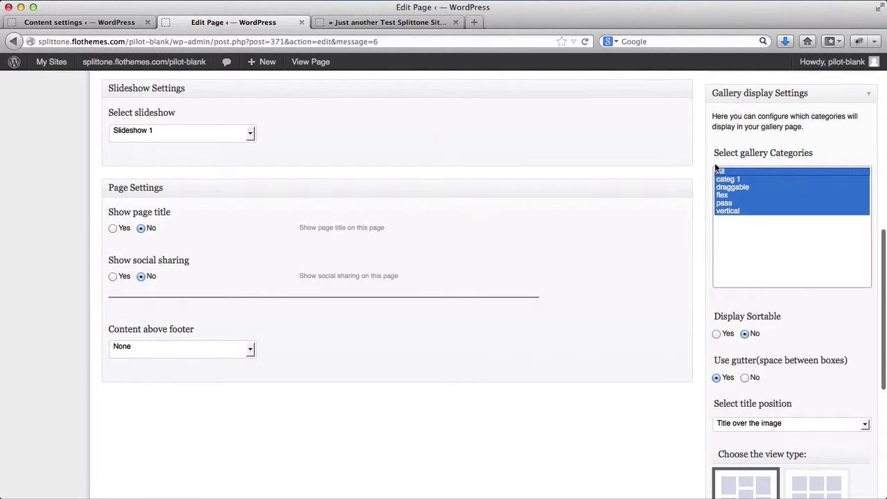
scroll(766, 317, down, 2)
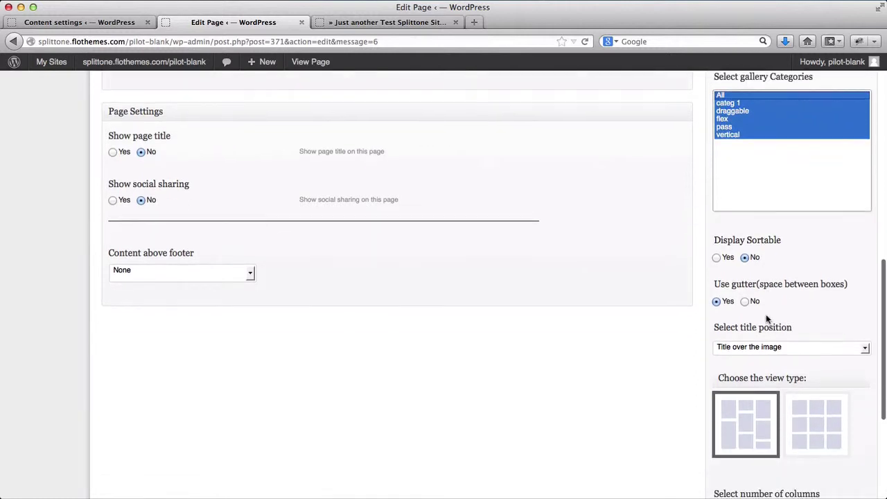
scroll(766, 316, down, 5)
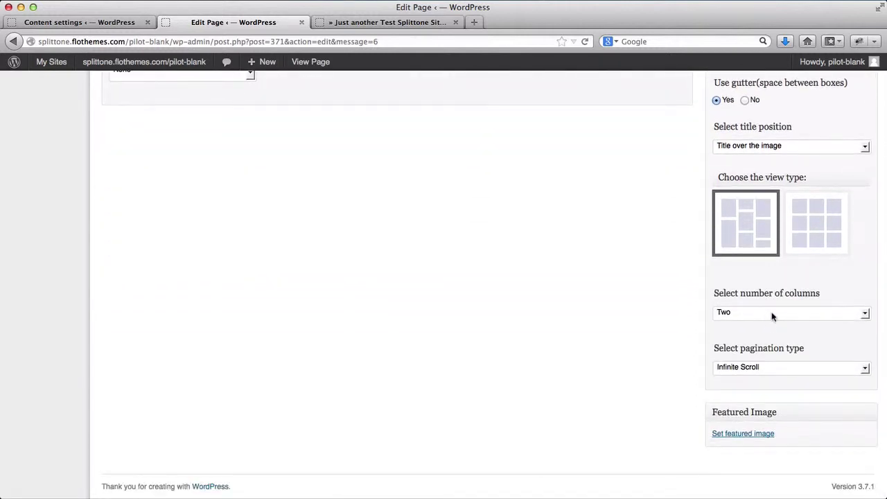
click(773, 314)
click(749, 350)
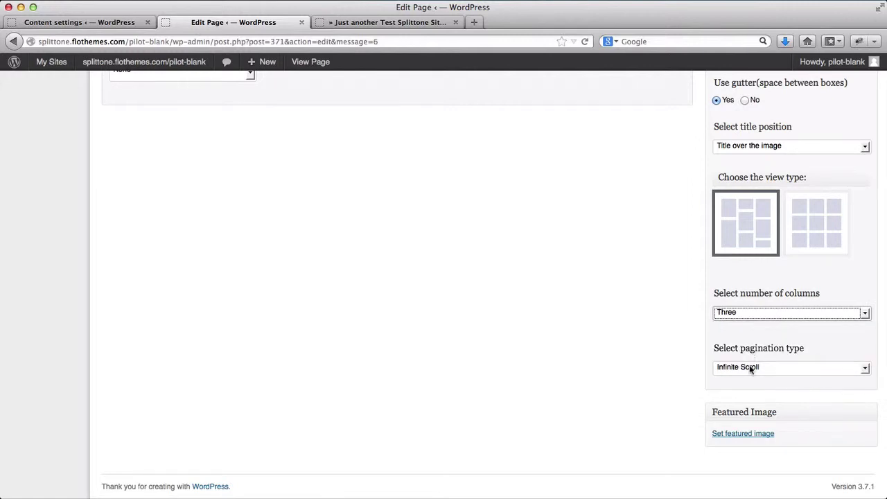
scroll(743, 413, up, 7)
scroll(744, 413, up, 8)
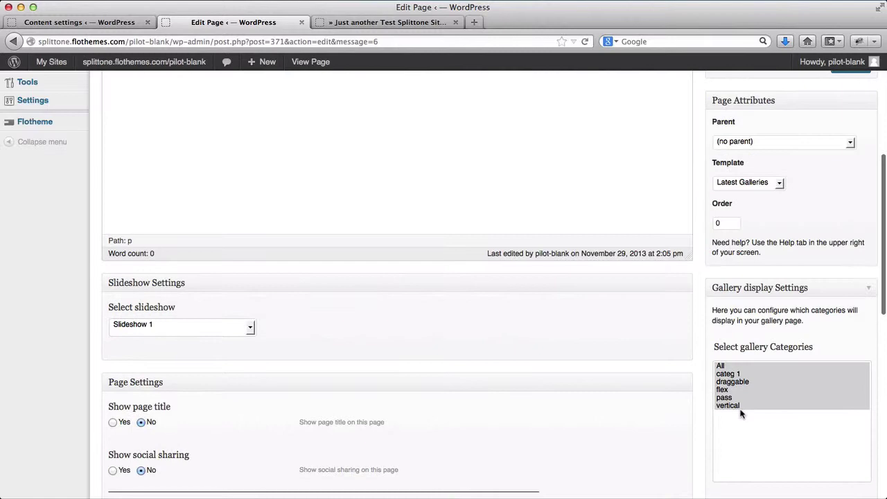
click(845, 220)
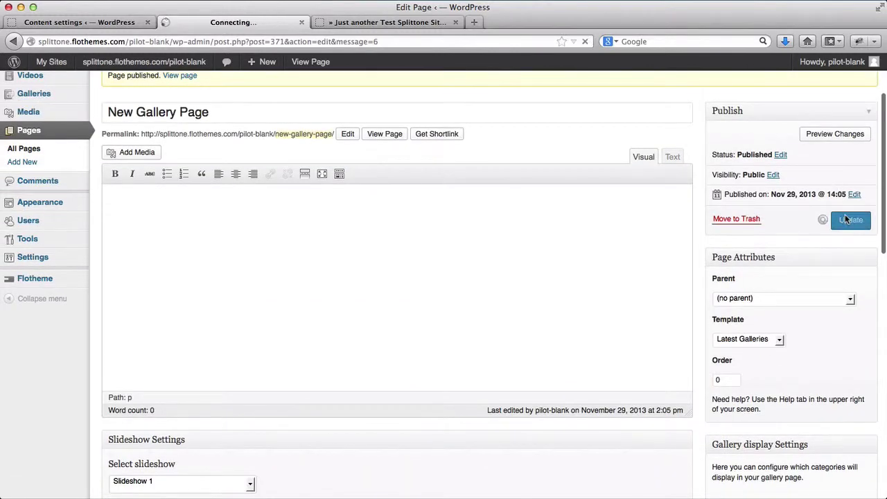
Reload the live New Gallery Page and scroll through the three-column gallery and back up.
key(ctrl+Tab)
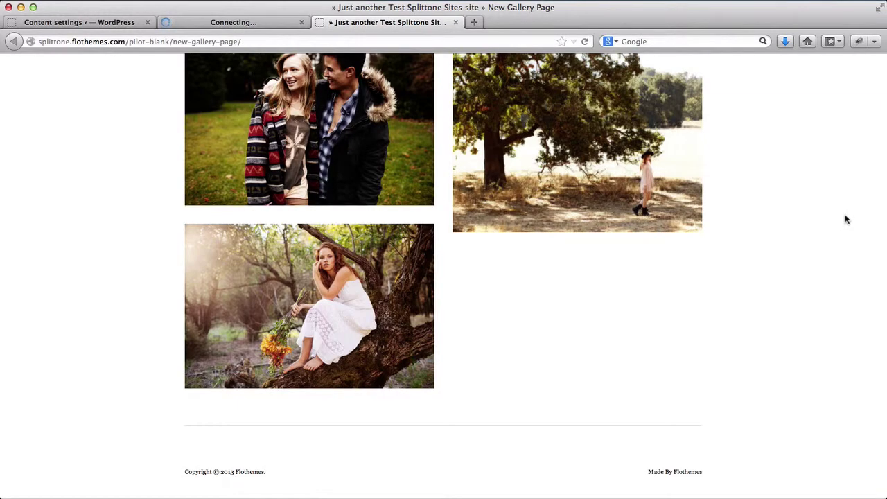
key(super+r)
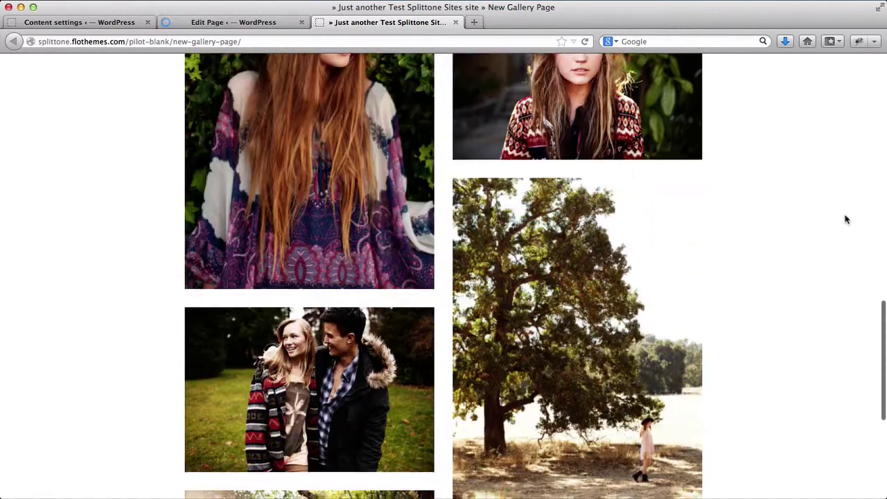
key(super+r)
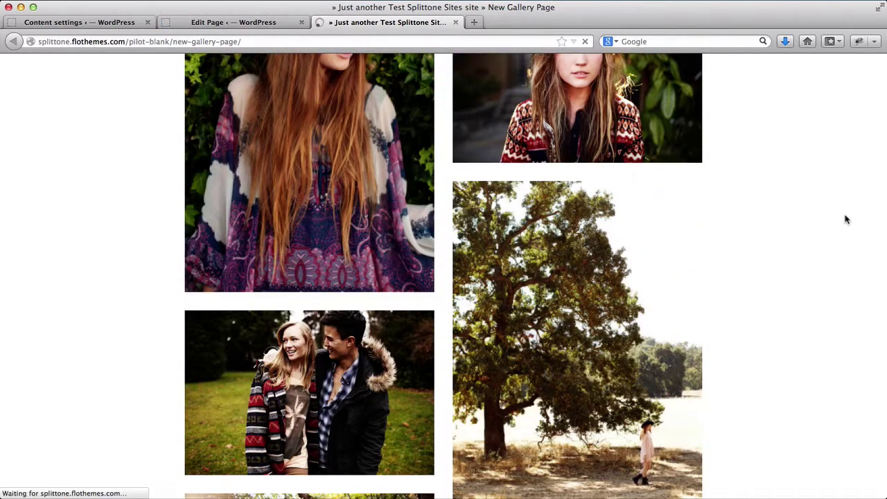
scroll(845, 219, up, 10)
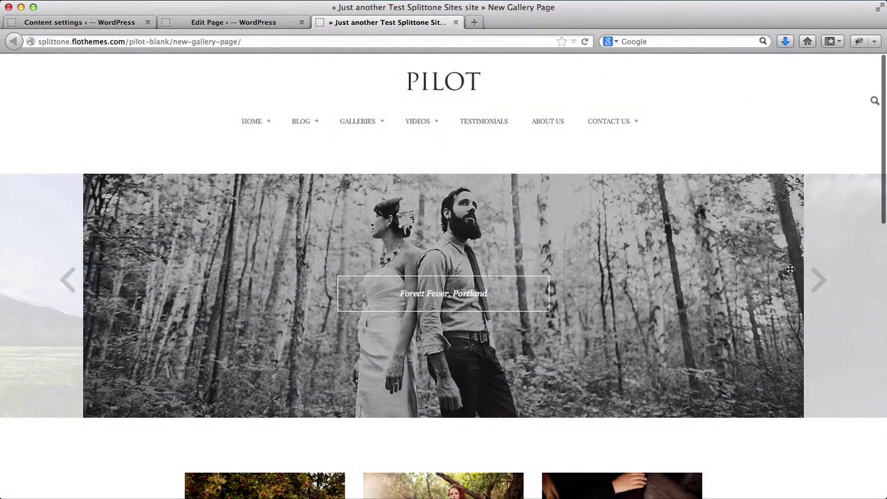
scroll(797, 269, down, 5)
scroll(791, 269, down, 4)
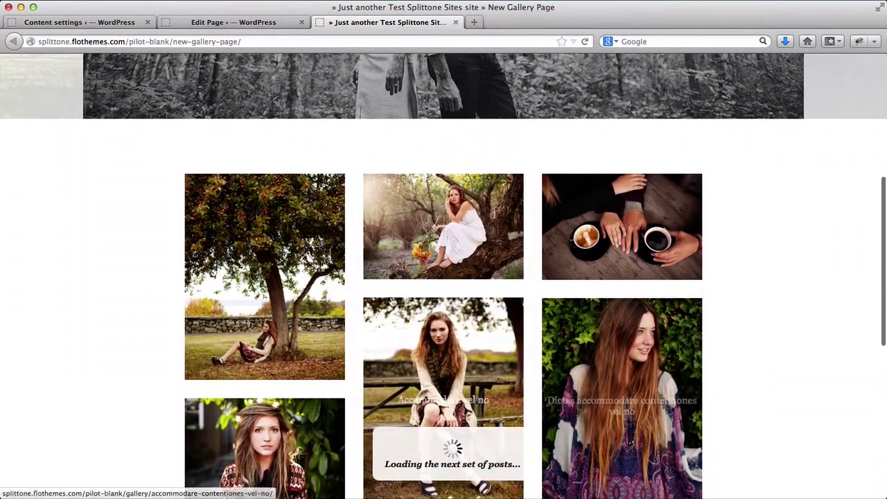
scroll(299, 244, down, 12)
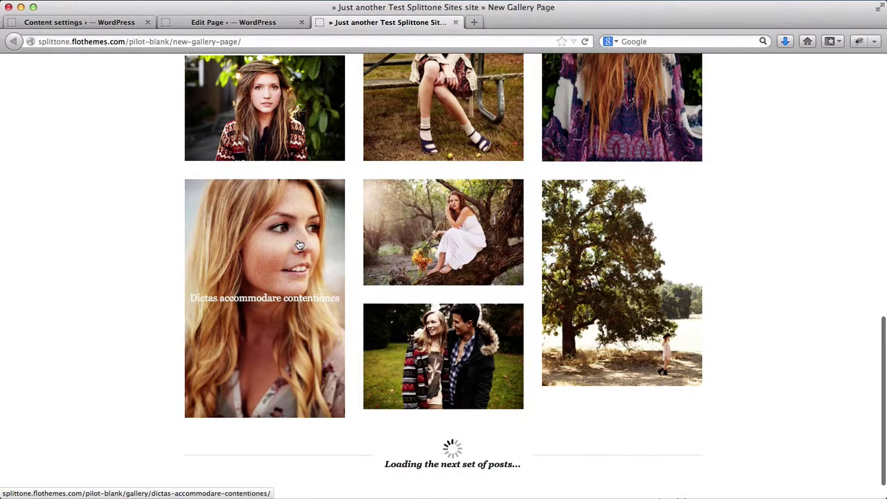
scroll(299, 244, down, 6)
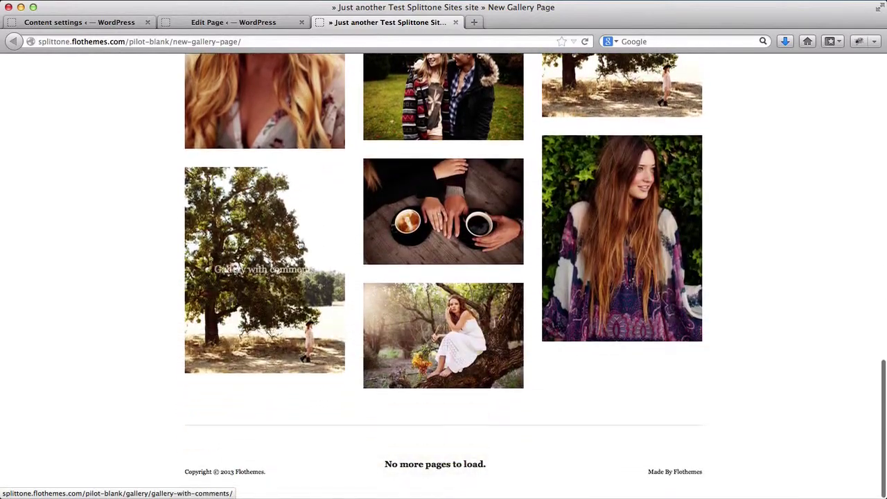
scroll(299, 244, up, 15)
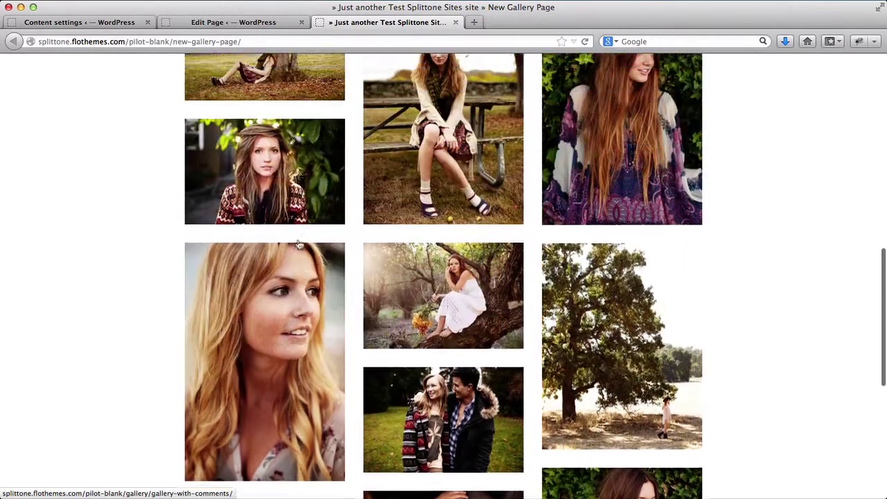
scroll(299, 244, up, 5)
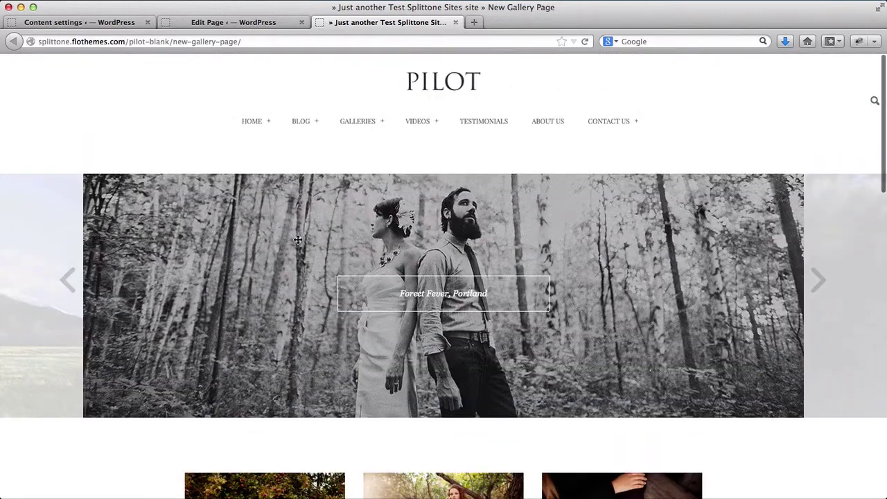
In the page editor, set the page's slideshow to none ('Select').
click(257, 23)
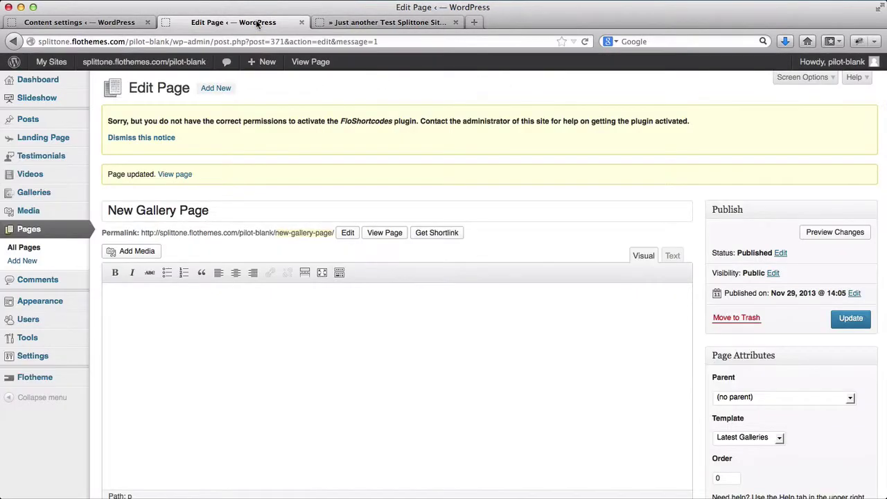
scroll(514, 121, down, 10)
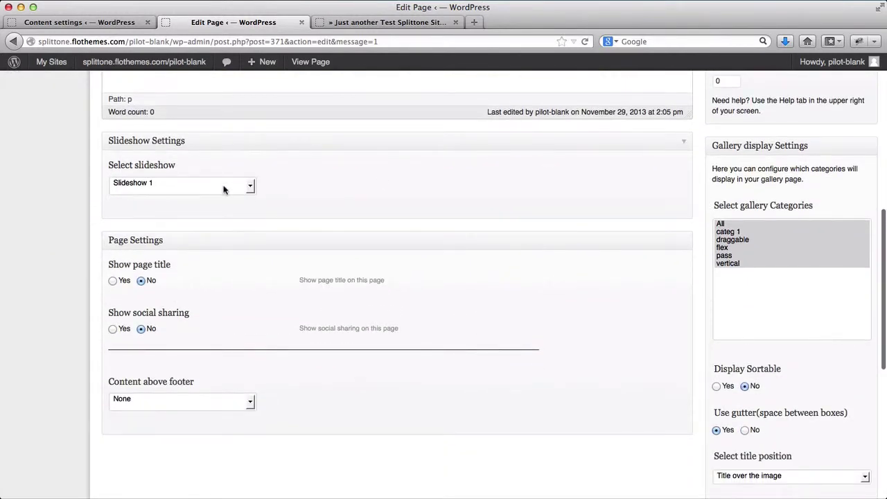
click(223, 189)
click(170, 200)
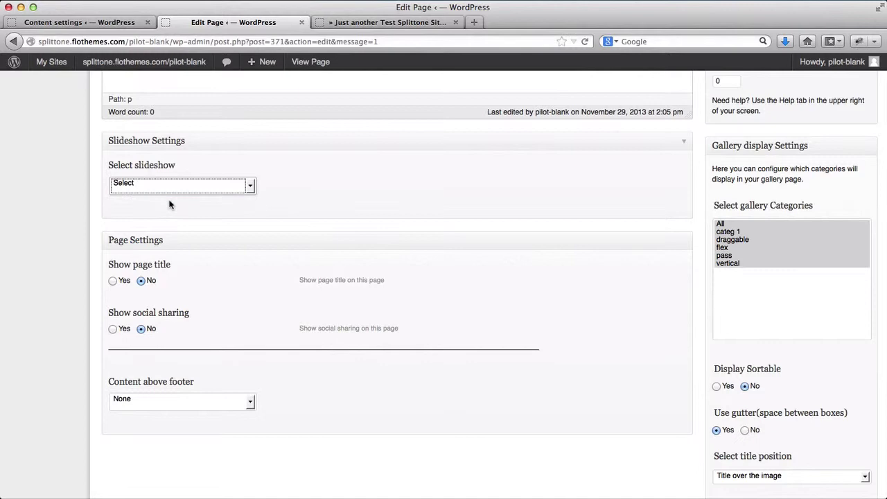
scroll(328, 236, down, 8)
scroll(329, 237, up, 5)
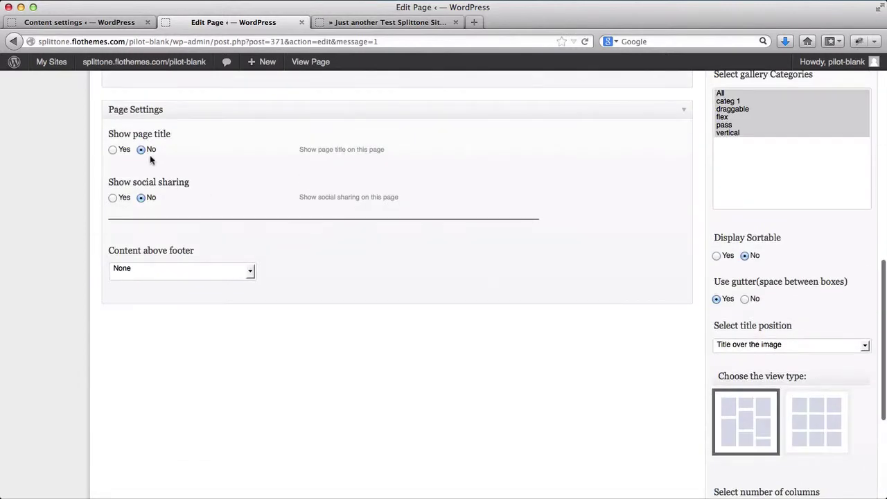
scroll(271, 208, up, 10)
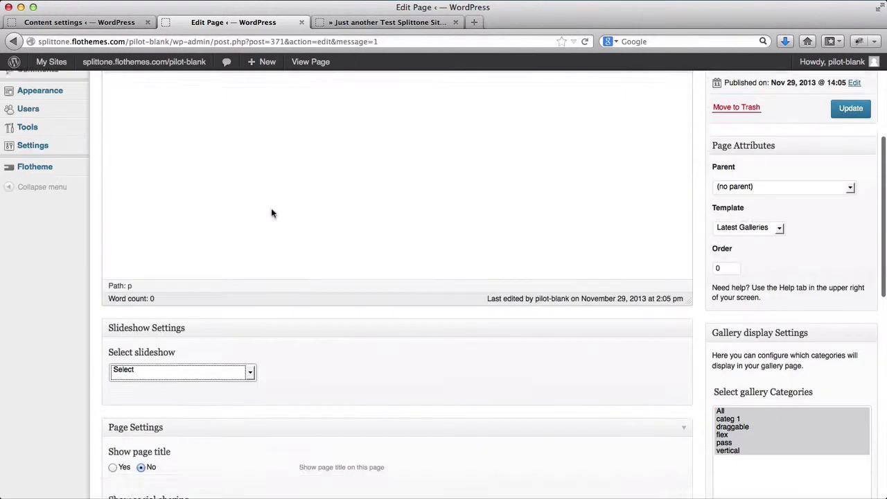
Load lipsum.com in a new browser tab.
click(271, 213)
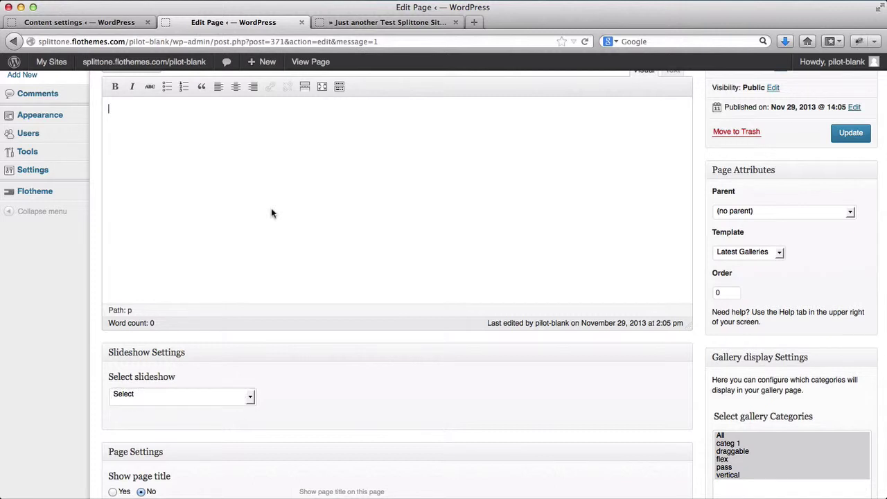
key(super+t)
text(lipsum.com)
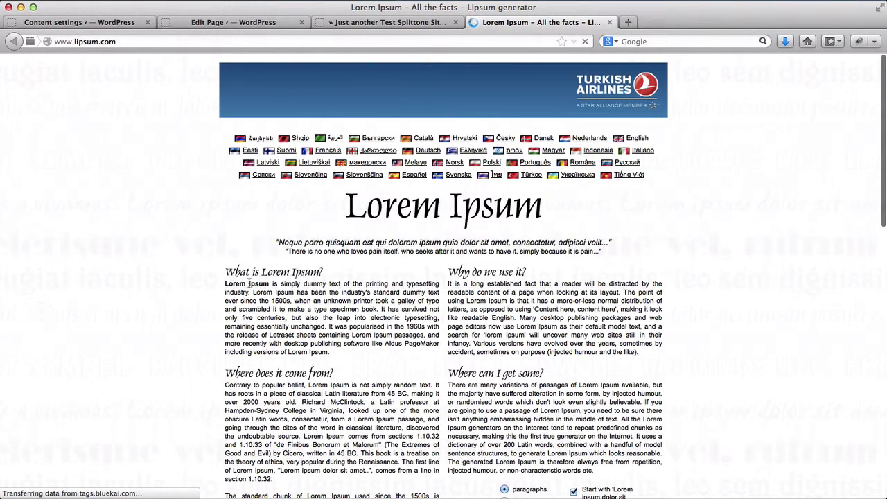
Paste the first Lorem Ipsum paragraph into the New Gallery Page body and update the page.
triple_click(302, 301)
key(super+c)
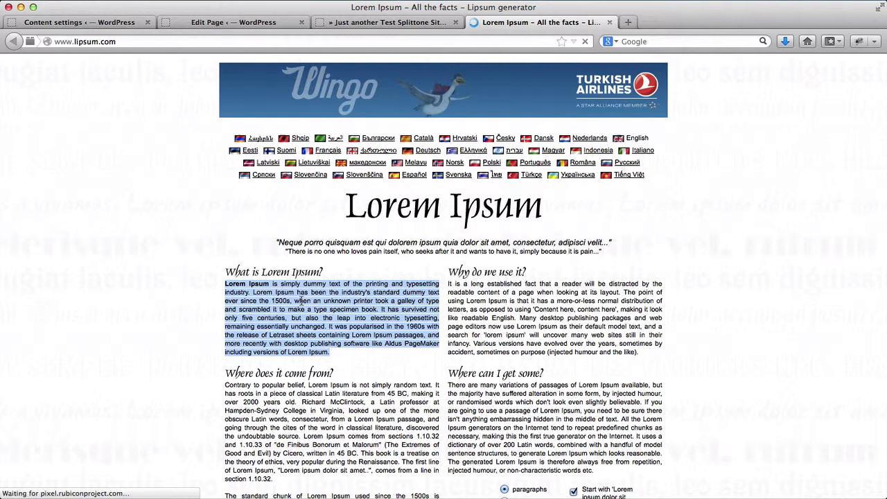
key(super+2)
click(350, 163)
key(super+v)
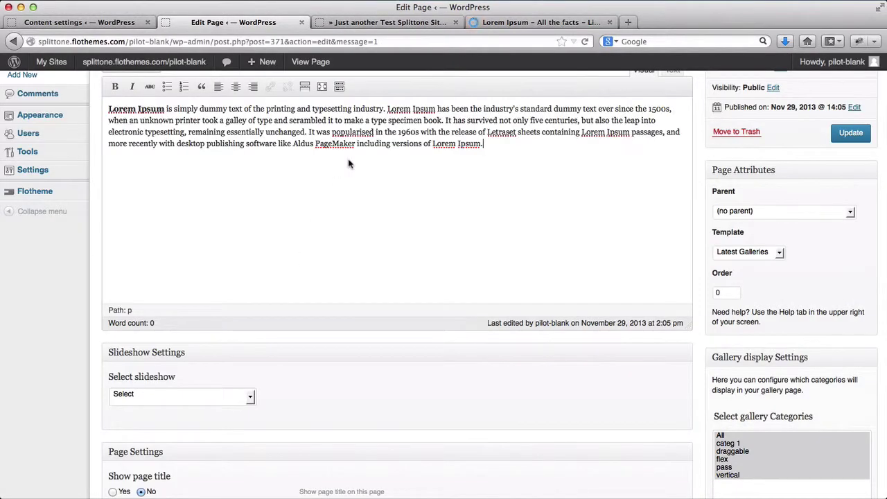
click(850, 138)
key(ctrl+Tab)
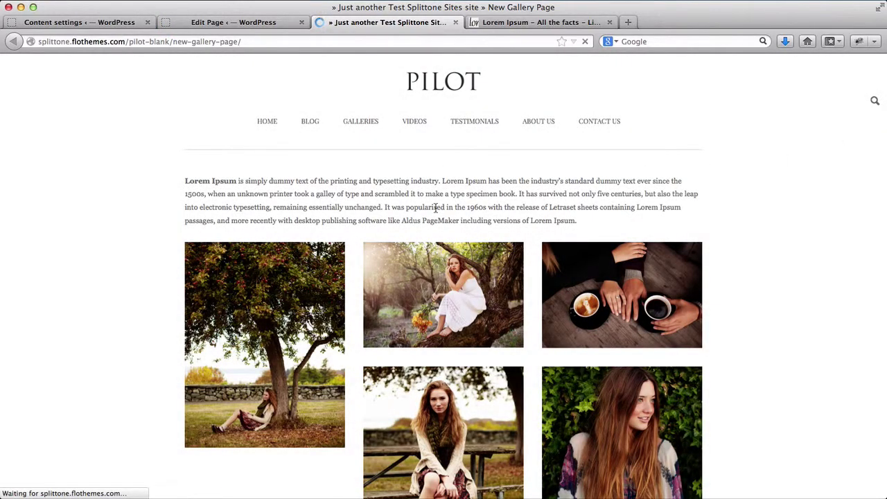
Check the Lorem Ipsum intro and slideshow-free gallery on the live page, then return to the editor.
scroll(435, 208, down, 3)
scroll(437, 212, down, 6)
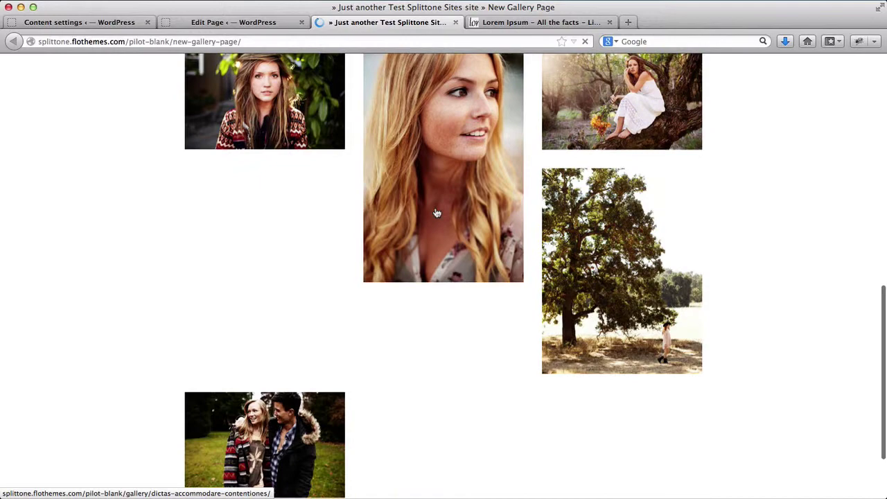
scroll(437, 211, down, 2)
scroll(437, 212, up, 10)
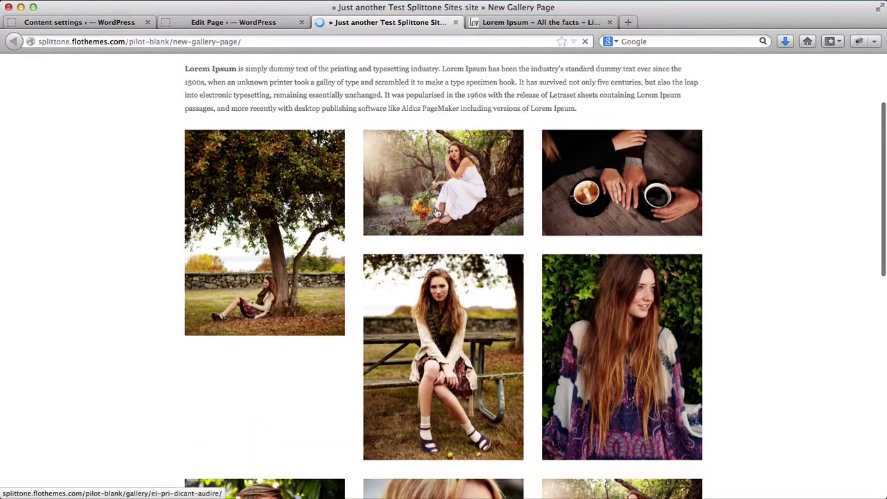
scroll(437, 211, up, 3)
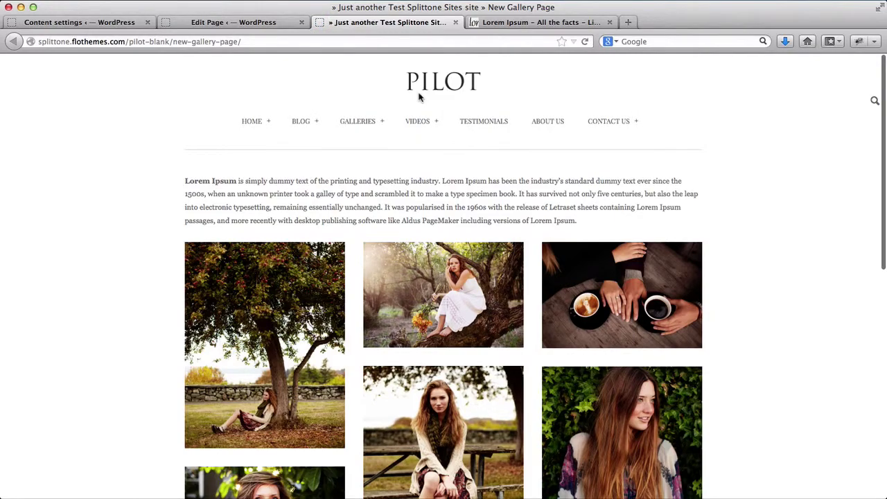
scroll(420, 97, down, 5)
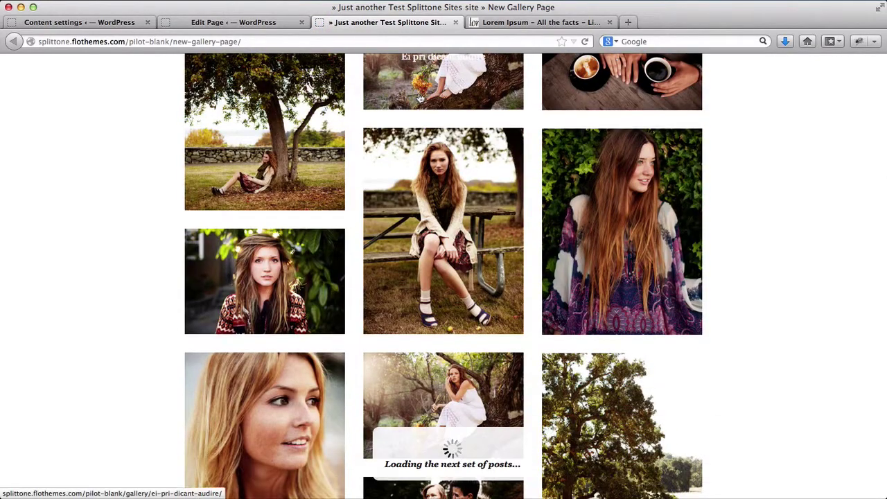
scroll(419, 97, down, 4)
scroll(419, 97, up, 10)
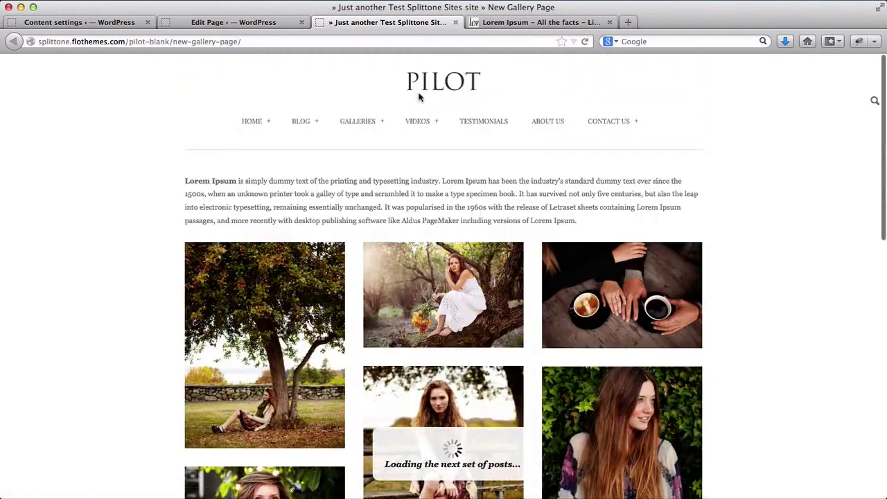
click(262, 25)
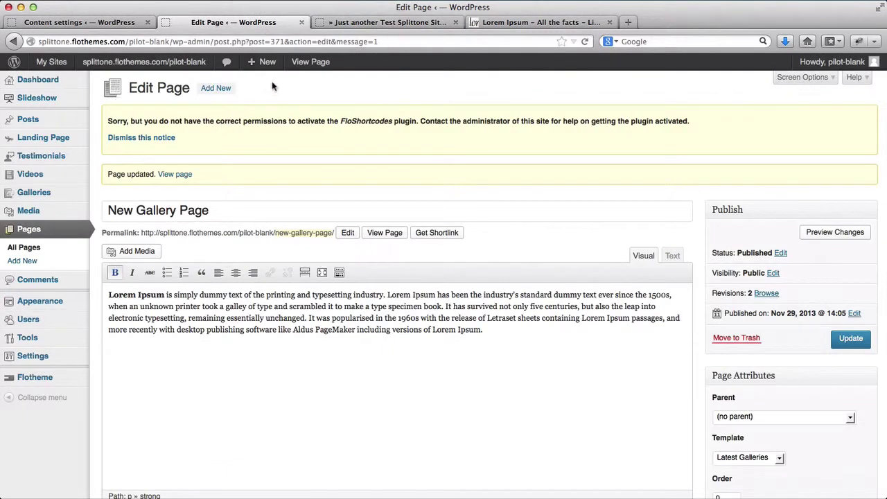
Switch to the live New Gallery Page and scroll down through the photos below the intro.
click(326, 23)
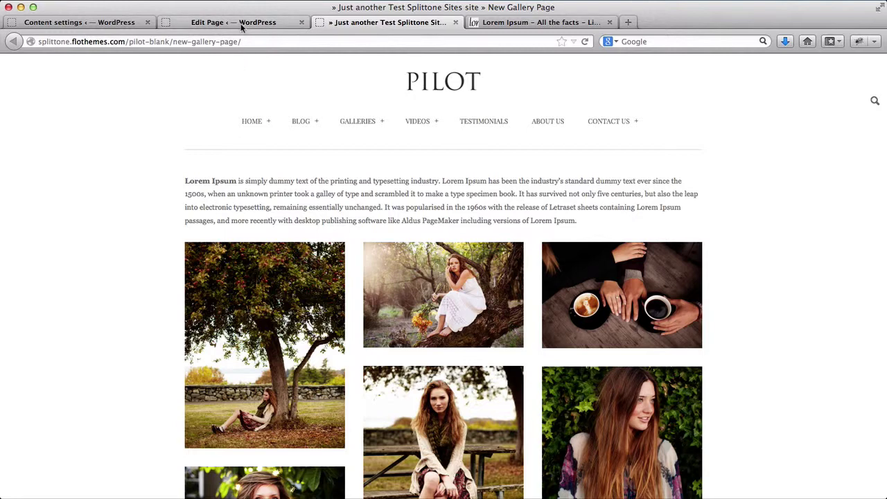
scroll(180, 177, down, 5)
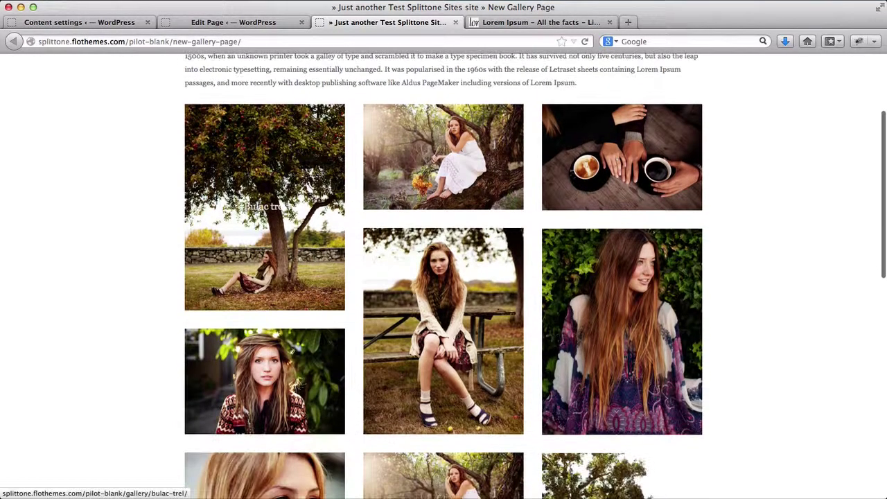
scroll(158, 181, down, 5)
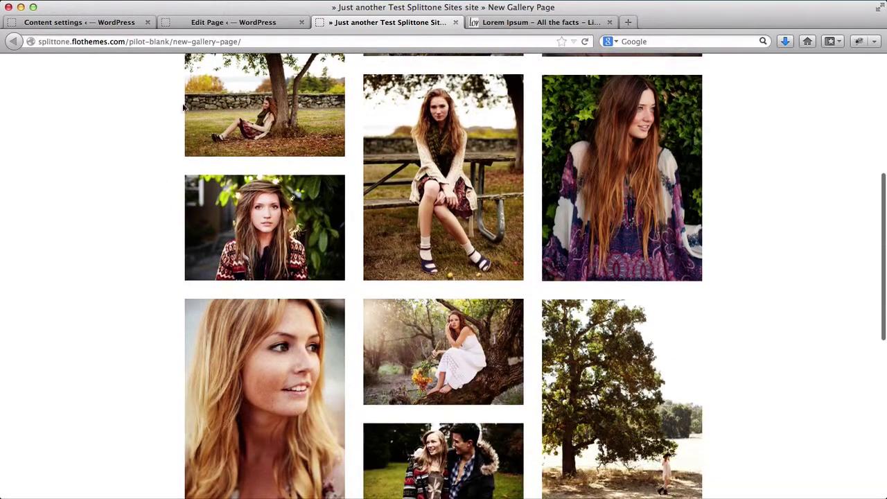